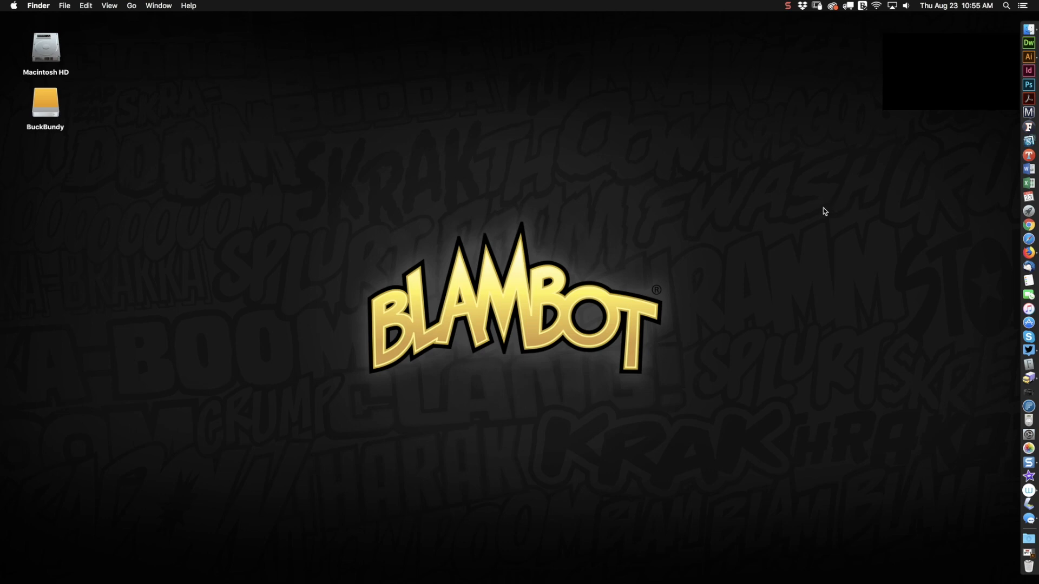
Switch to Illustrator's ROADRASH.ai document and inspect the paths of the red SHRAK lettering
left_click(1029, 57)
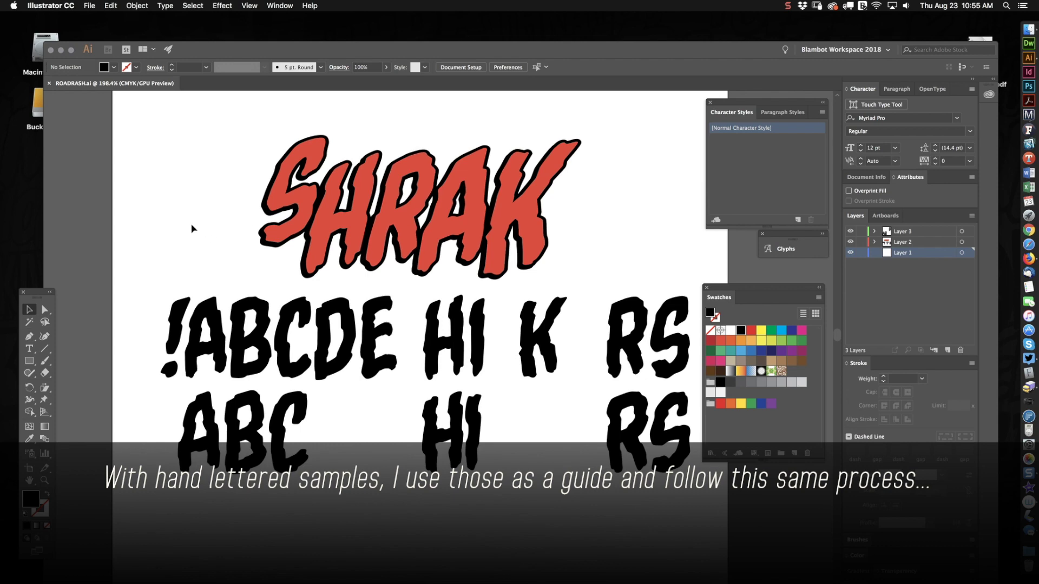
left_click_drag(605, 204, 586, 272)
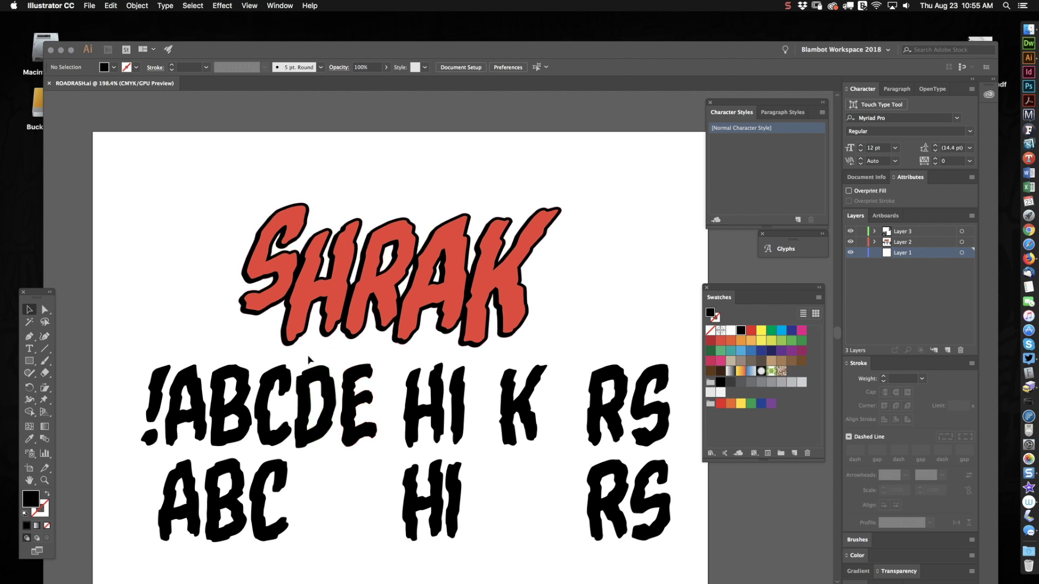
left_click_drag(314, 244, 576, 326)
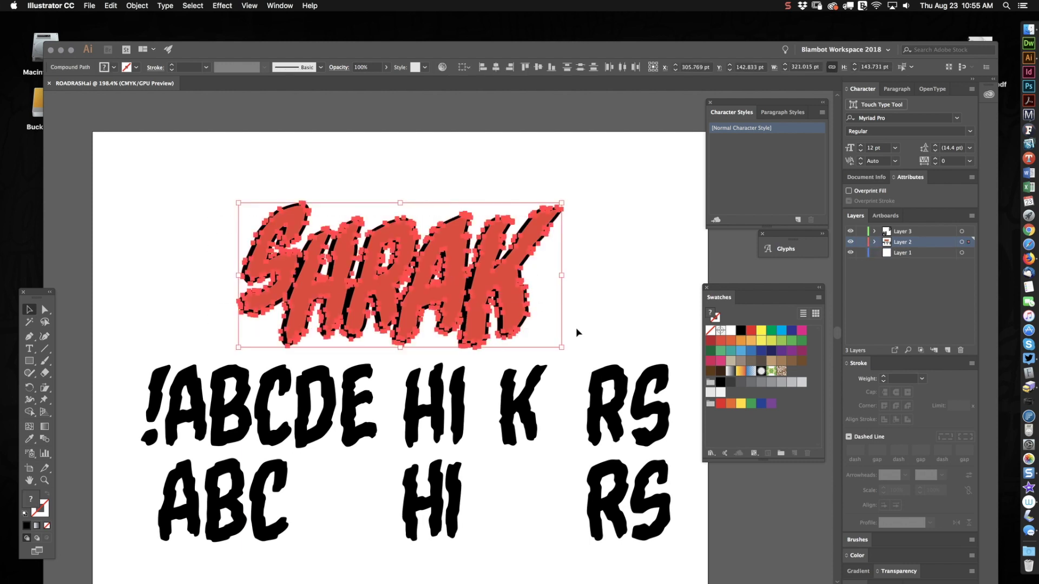
left_click(597, 278)
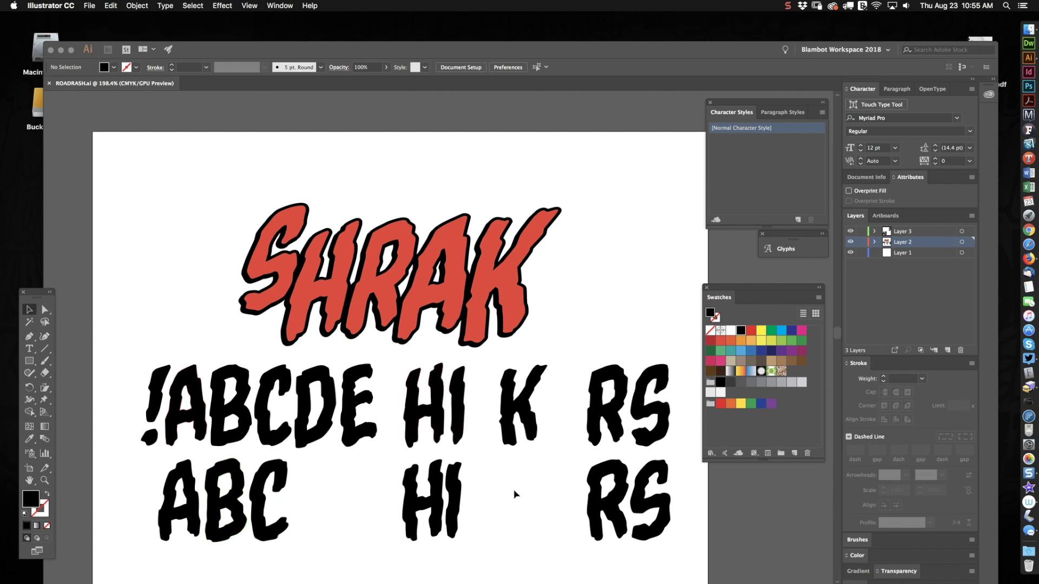
left_click_drag(515, 504, 494, 466)
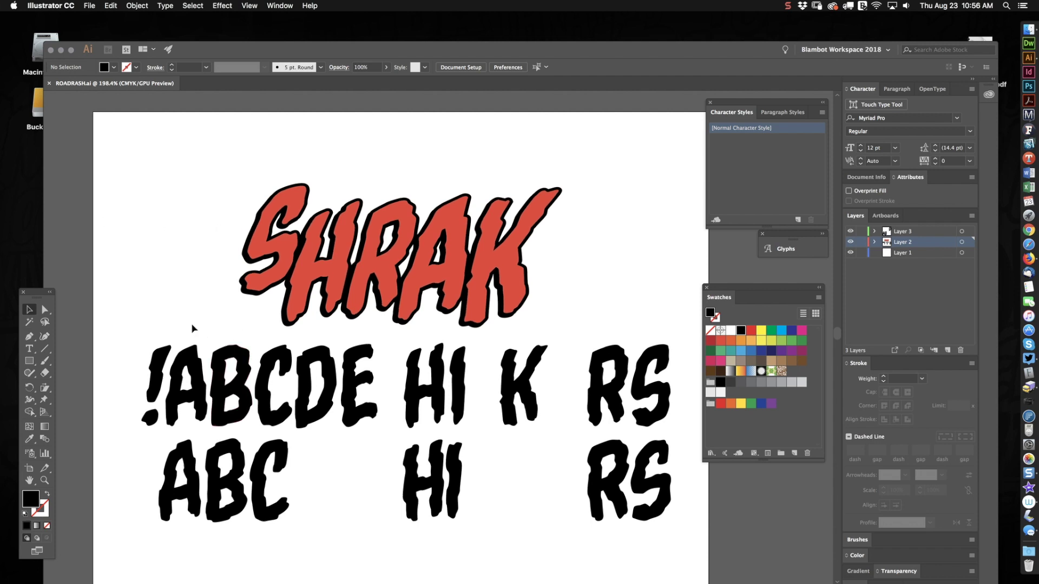
Examine the black K in the alphabet row and compare it with the red K in the SHRAK lettering
left_click(44, 480)
left_click_drag(372, 455, 395, 454)
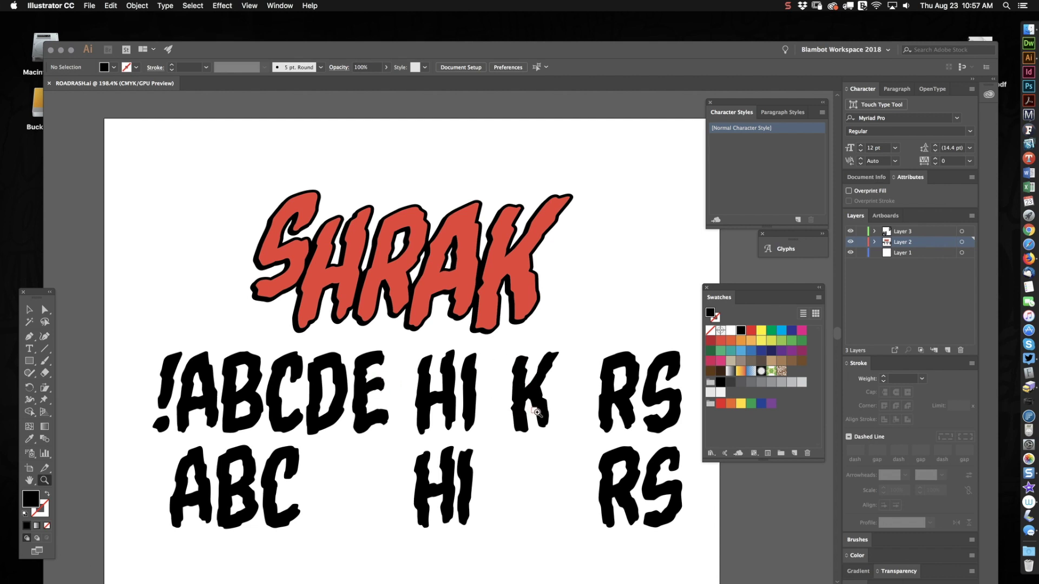
scroll(369, 437, "down", 3)
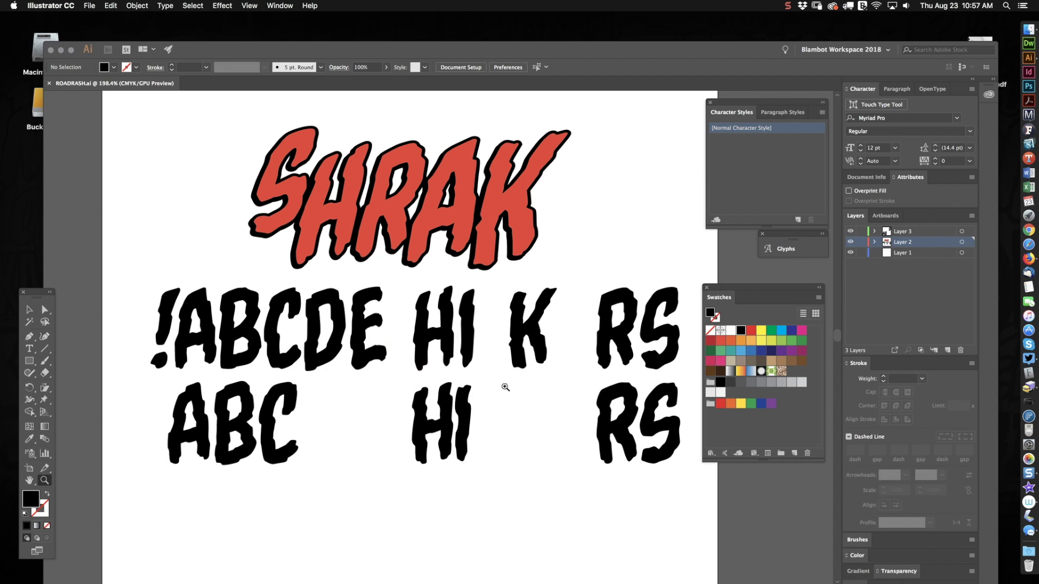
left_click_drag(514, 394, 461, 436)
mouse_move(447, 358)
left_mouse_down()
mouse_move(583, 307)
mouse_move(599, 329)
mouse_move(525, 366)
mouse_move(433, 370)
mouse_move(441, 343)
left_mouse_up()
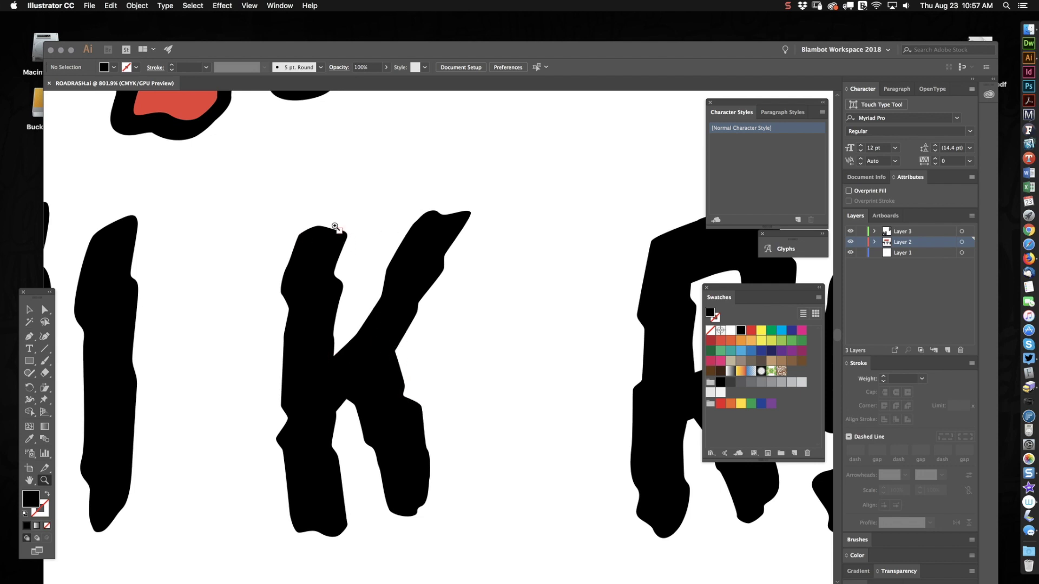
left_click_drag(336, 226, 236, 337)
left_click_drag(292, 211, 369, 387)
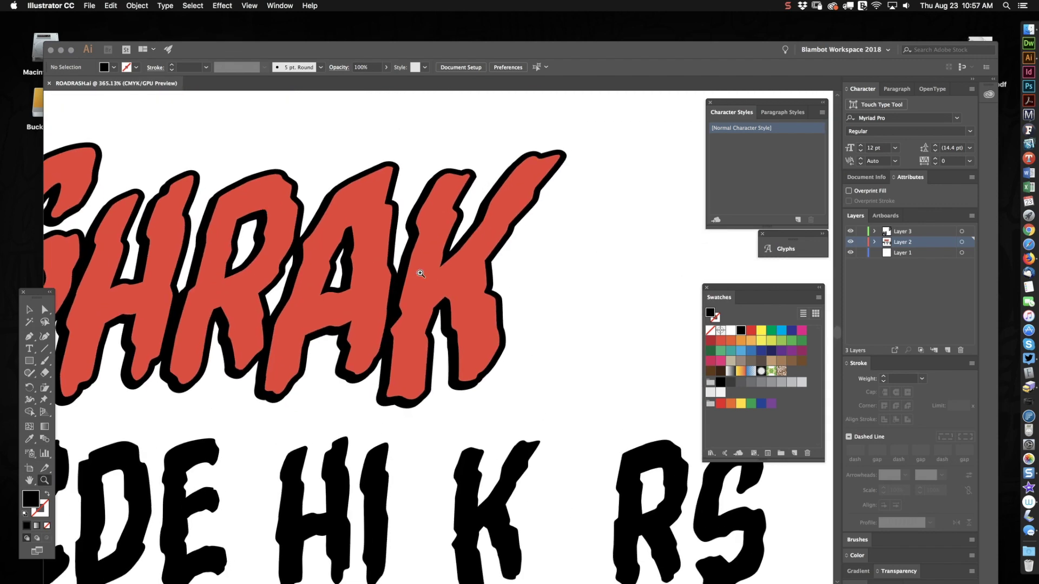
left_click_drag(487, 261, 544, 281)
scroll(549, 370, "up", 2)
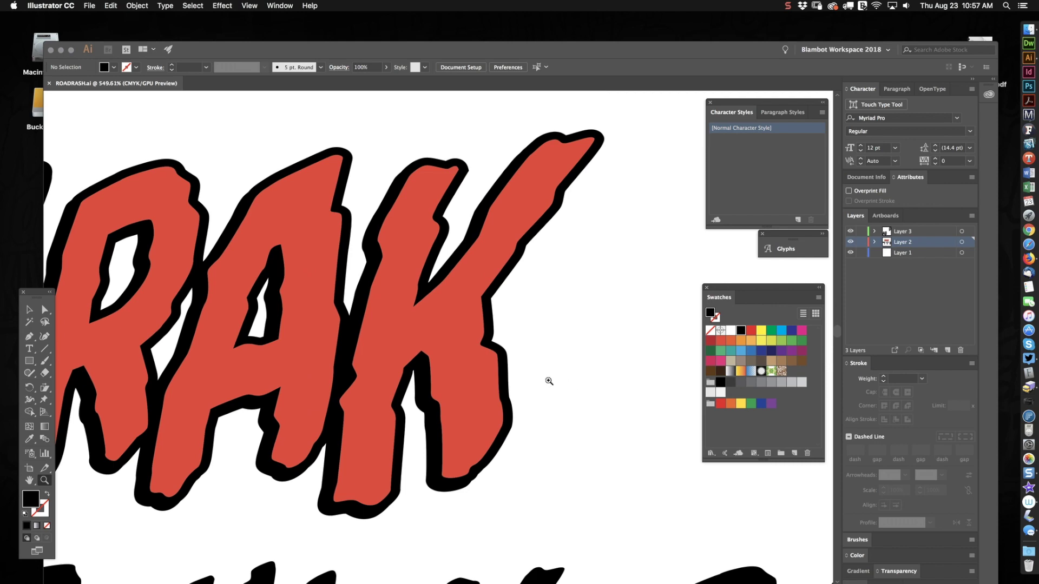
left_click(527, 354, "alt")
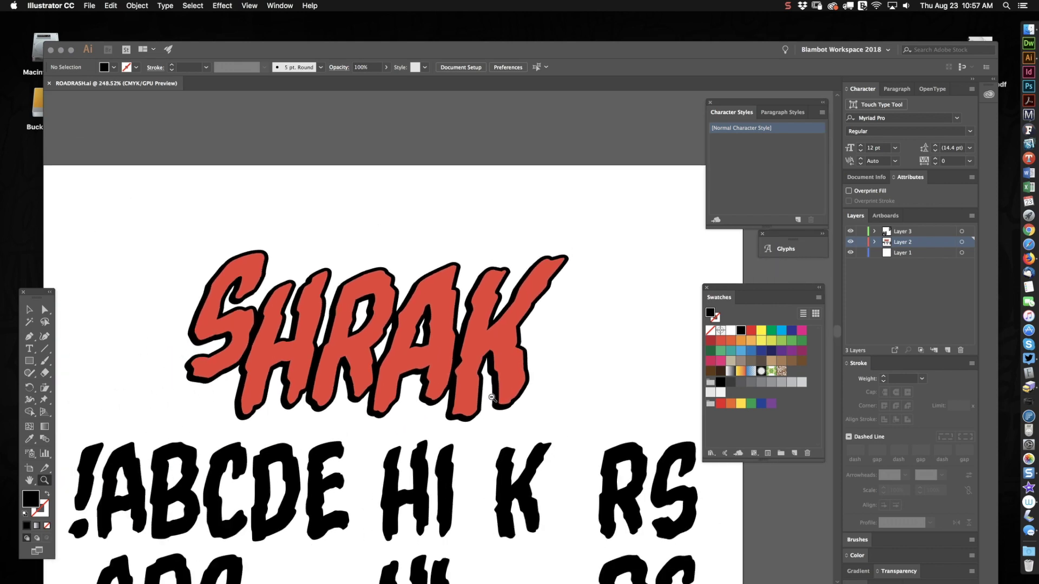
left_click_drag(492, 398, 466, 411)
left_click_drag(474, 453, 408, 333)
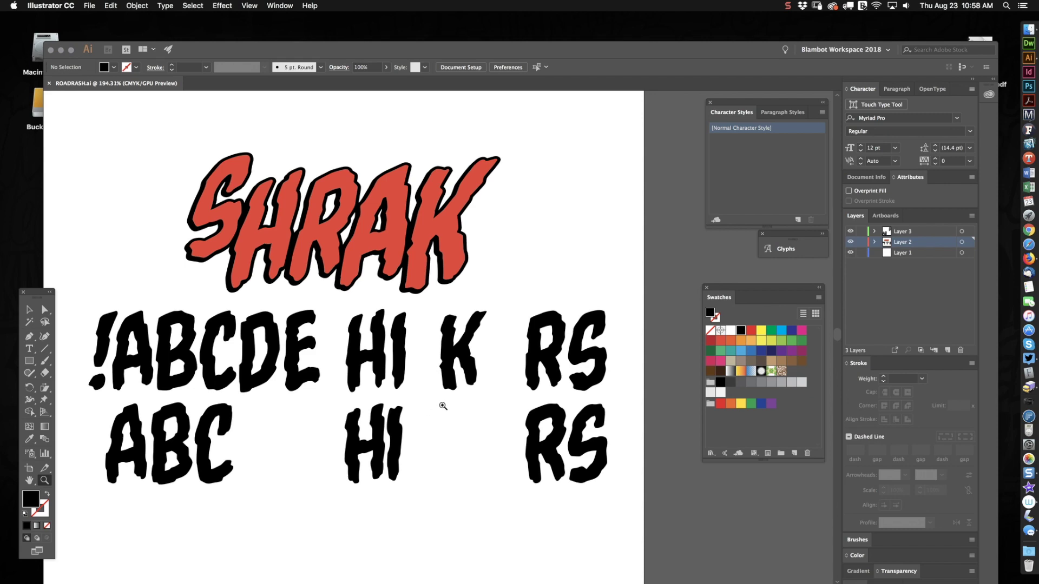
Examine the rough edges and leg ends of the black K and the empty slot beneath it
left_click_drag(425, 408, 561, 335)
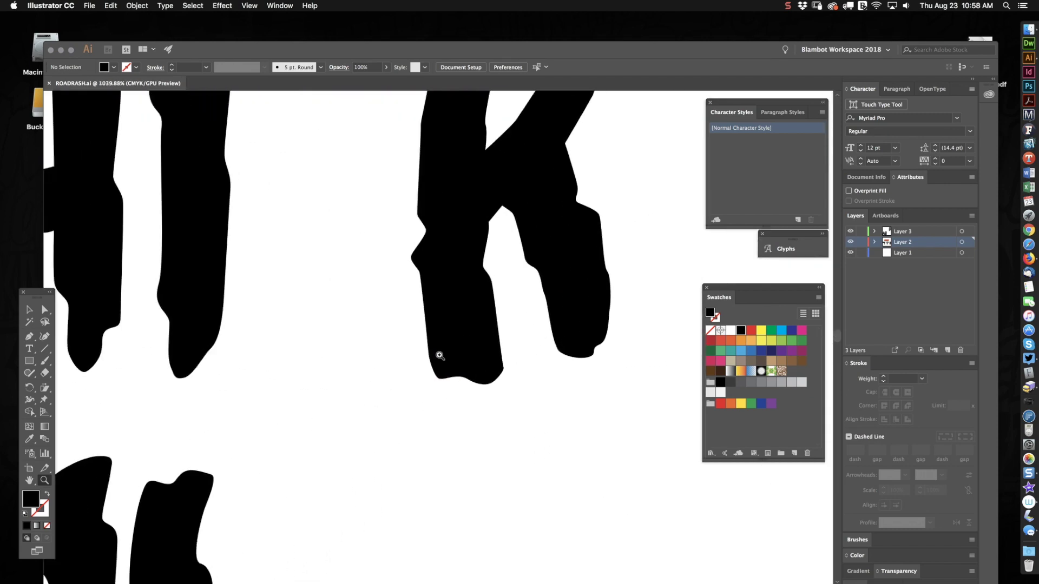
left_click_drag(434, 399, 375, 399)
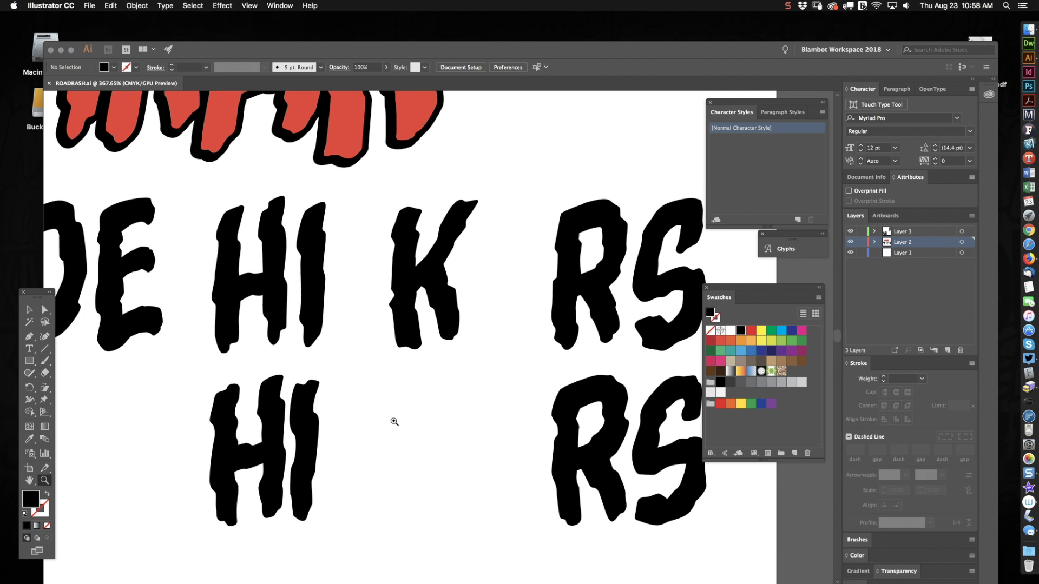
scroll(414, 425, "up", 3)
scroll(414, 425, "right", 2)
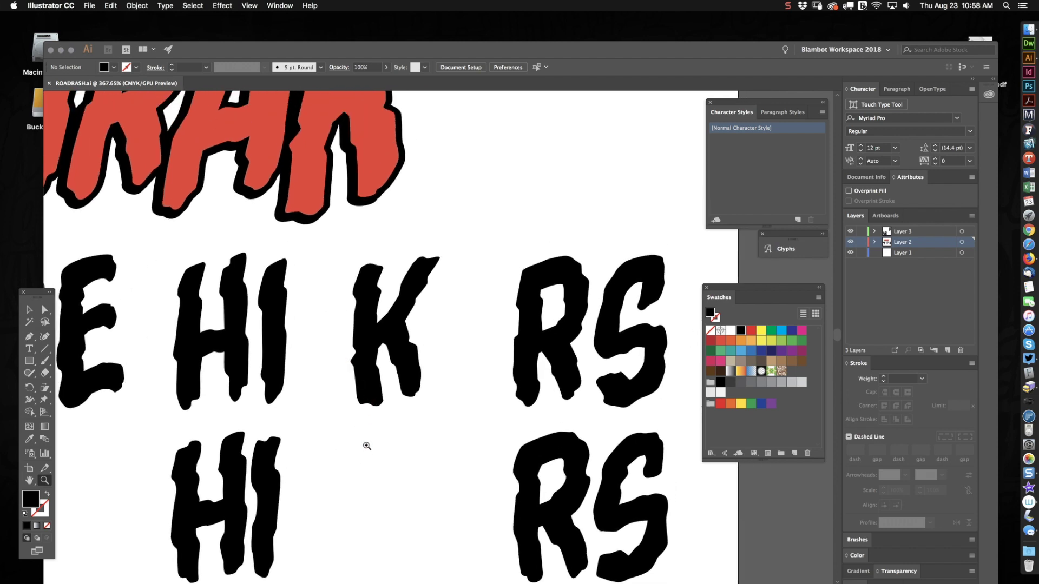
left_click_drag(399, 312, 511, 266)
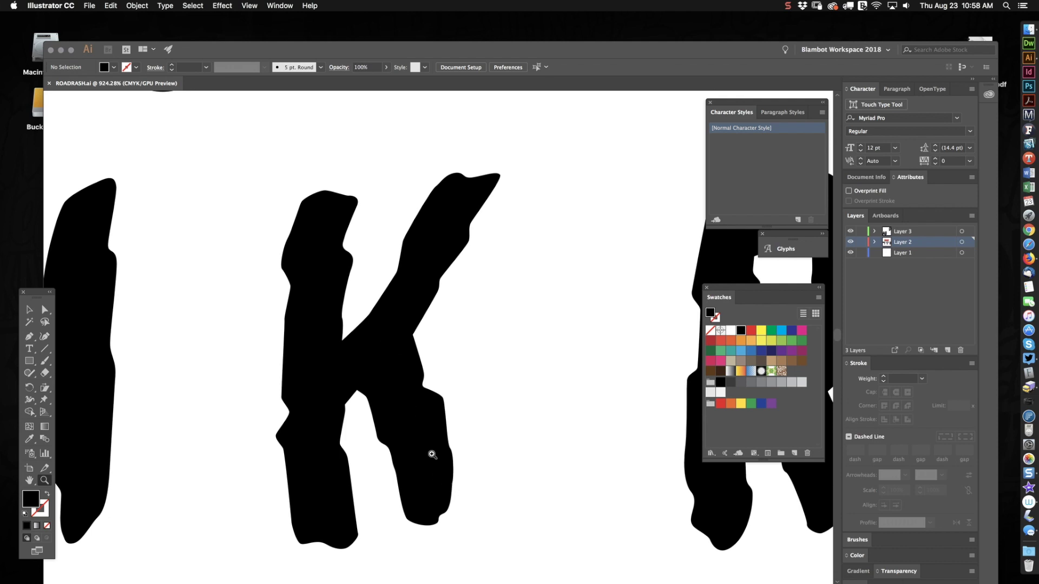
scroll(429, 455, "down", 3)
left_click(431, 352, "alt")
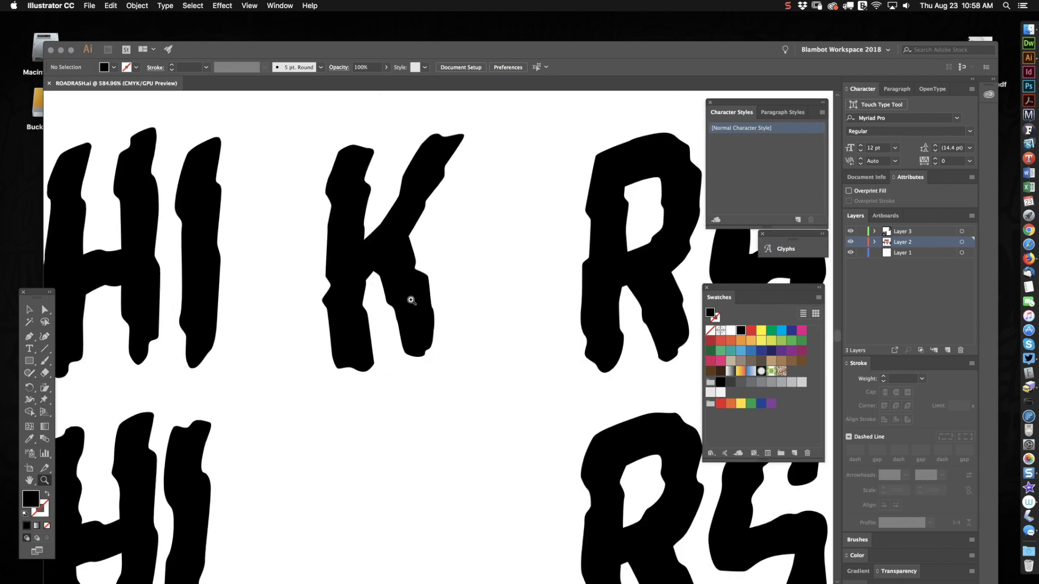
left_click_drag(346, 459, 352, 429)
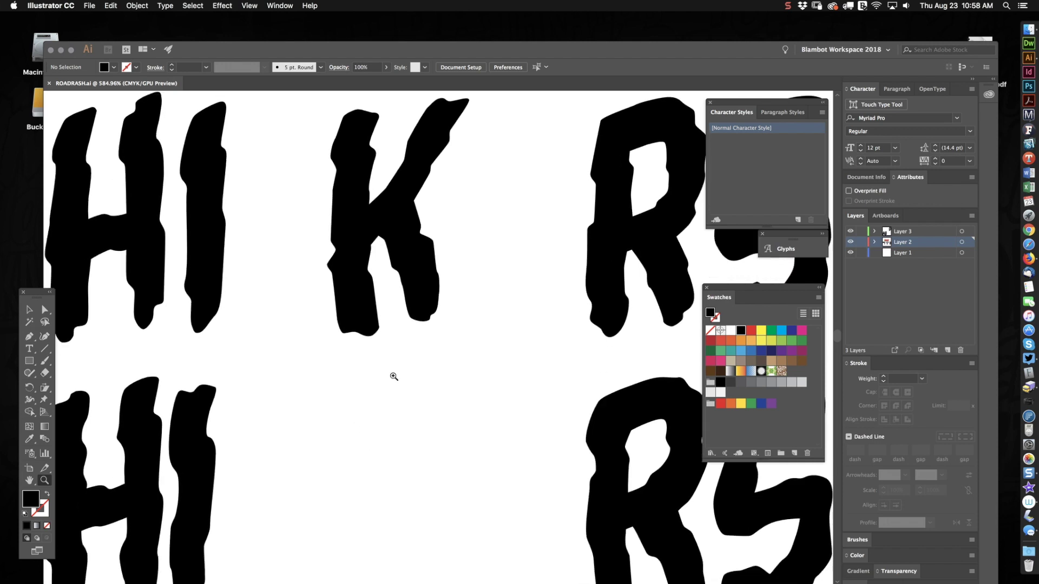
left_click_drag(395, 375, 326, 375)
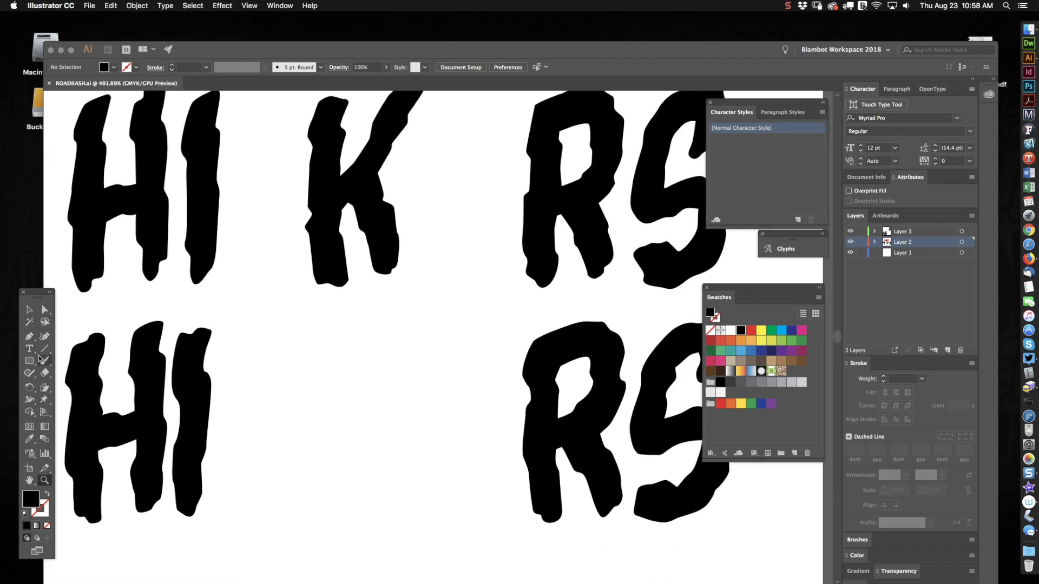
left_click(30, 338)
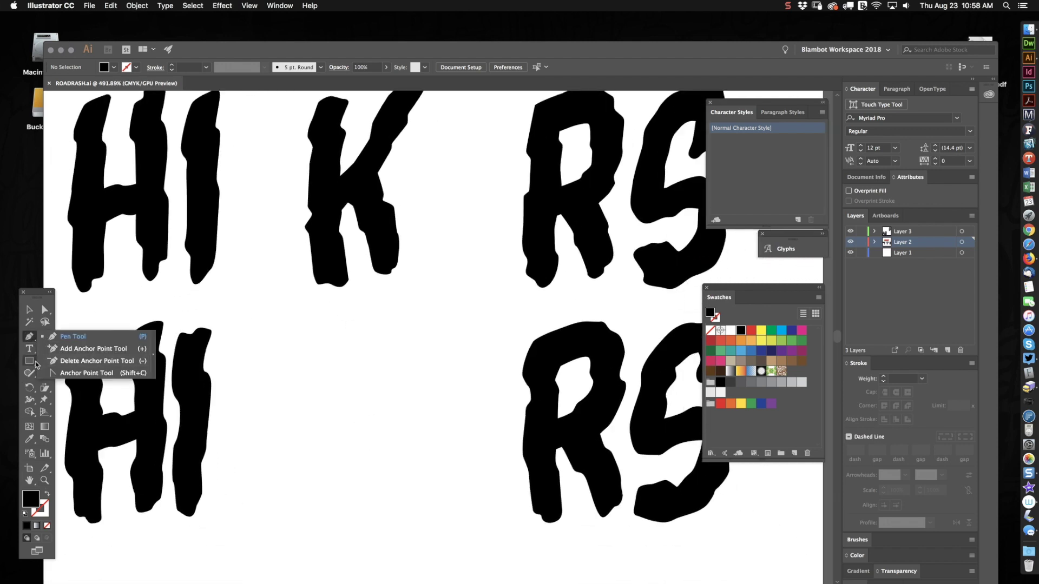
left_click(31, 349)
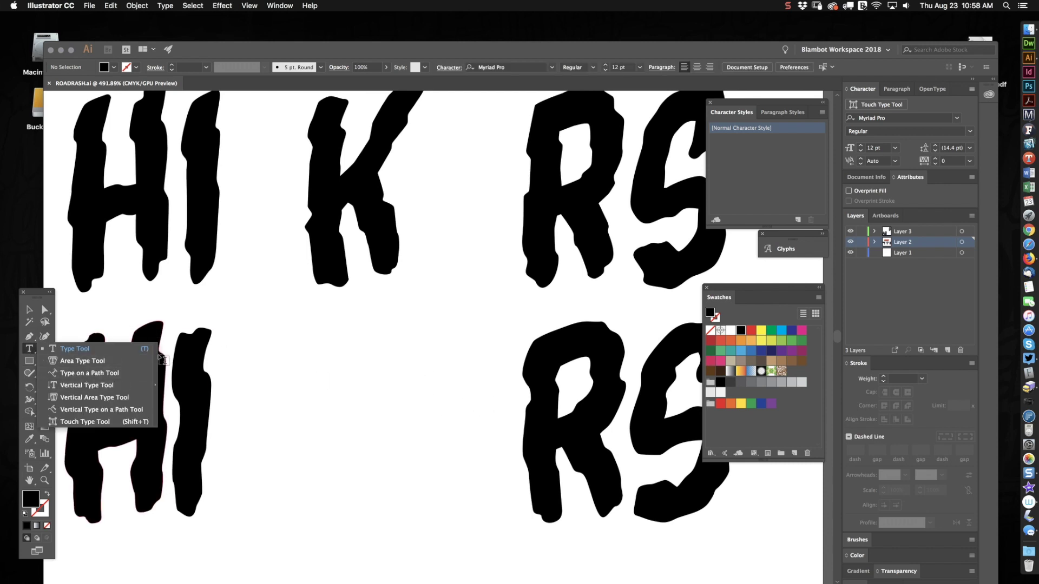
left_click(179, 356)
Draw a closed, rough-edged vertical stem about 23 pt wide and 95 pt tall with the Pencil tool in the gap beneath the K
key("n")
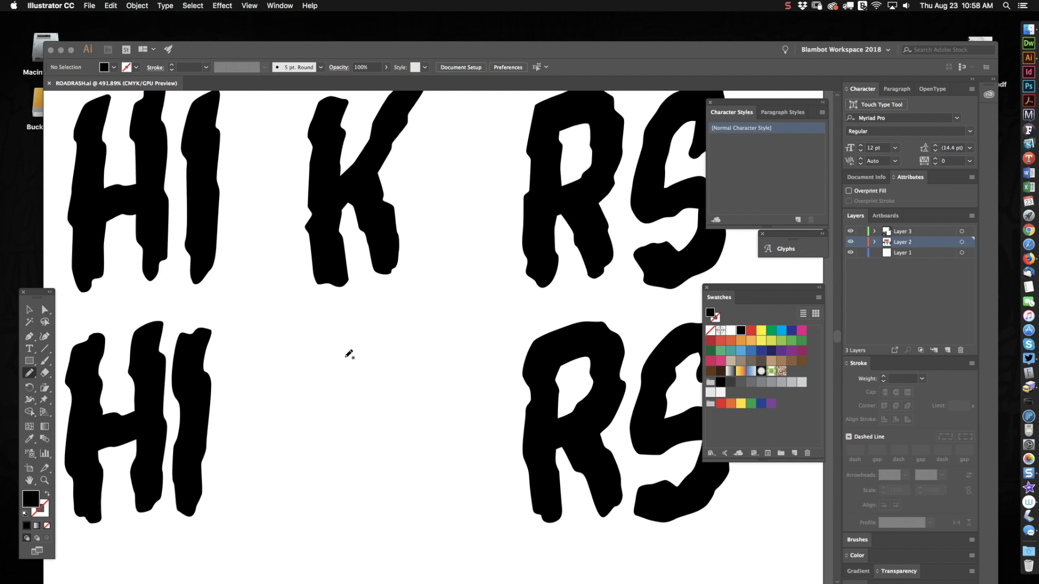
key("space")
left_click_drag(327, 370, 312, 332)
key("super+space")
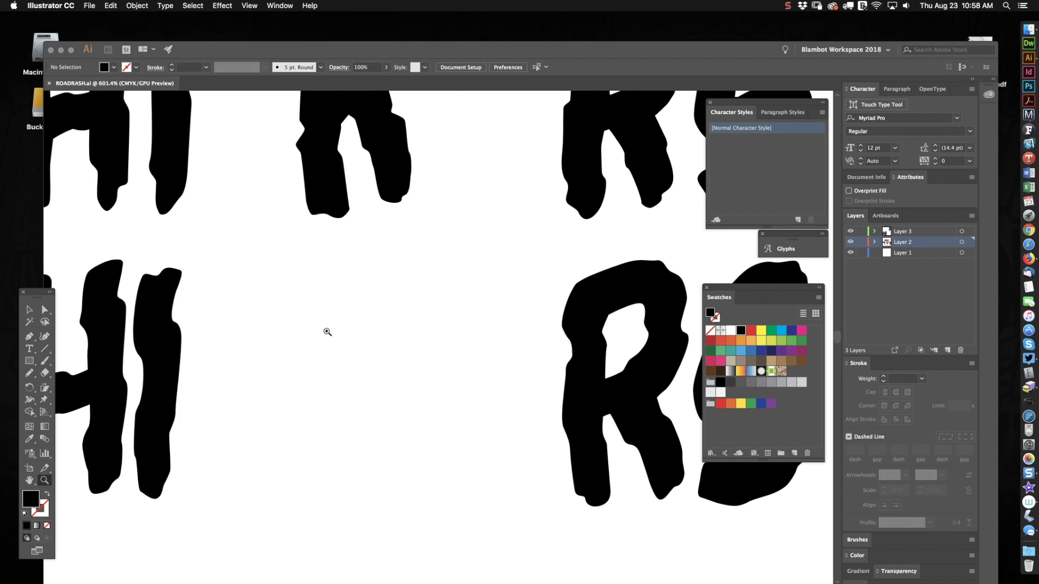
key("n")
scroll(328, 255, "up", 5)
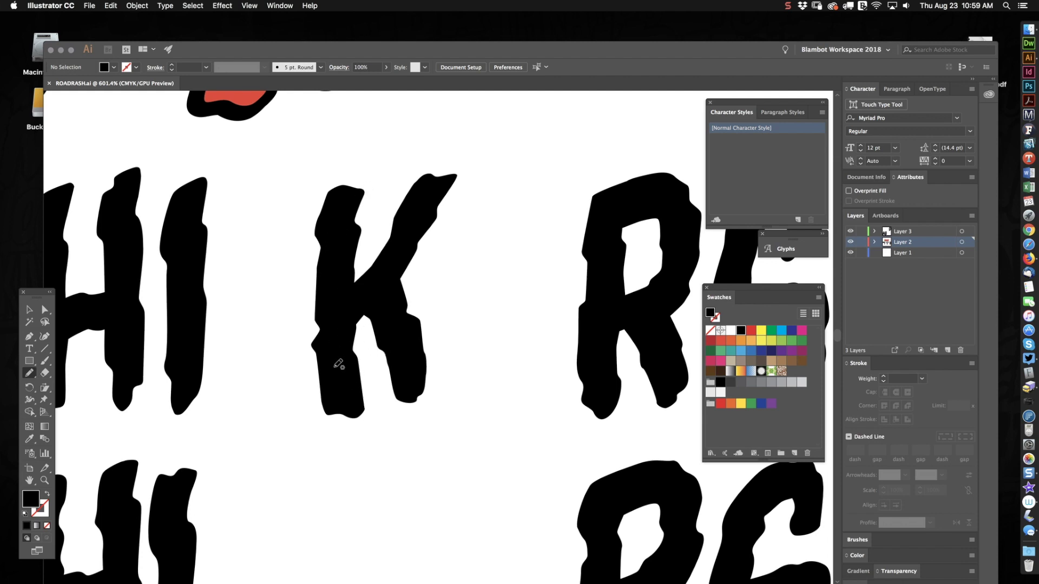
scroll(292, 339, "down", 2)
scroll(292, 339, "down", 12)
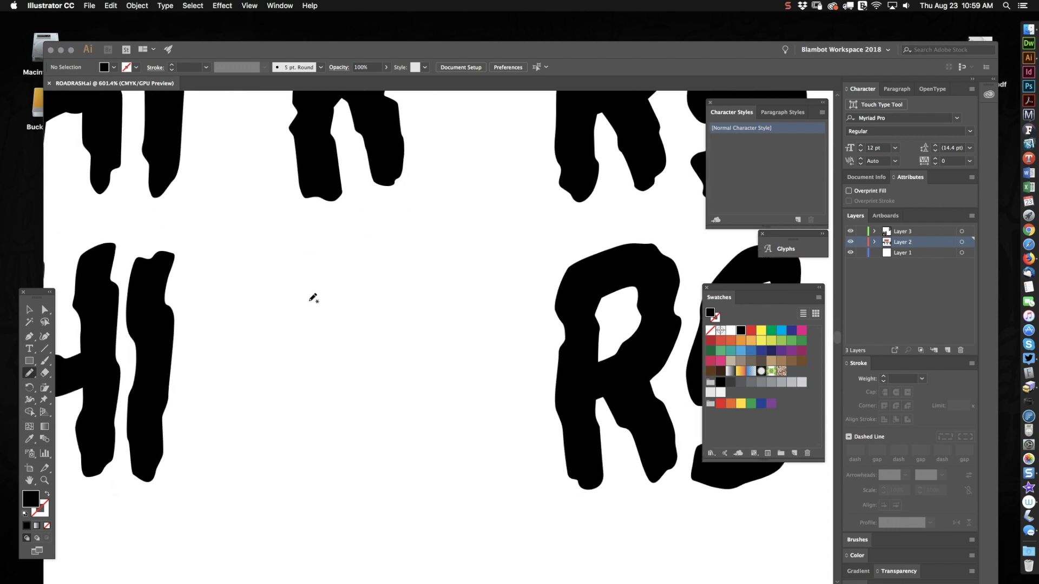
key("z")
left_click_drag(347, 339, 380, 308)
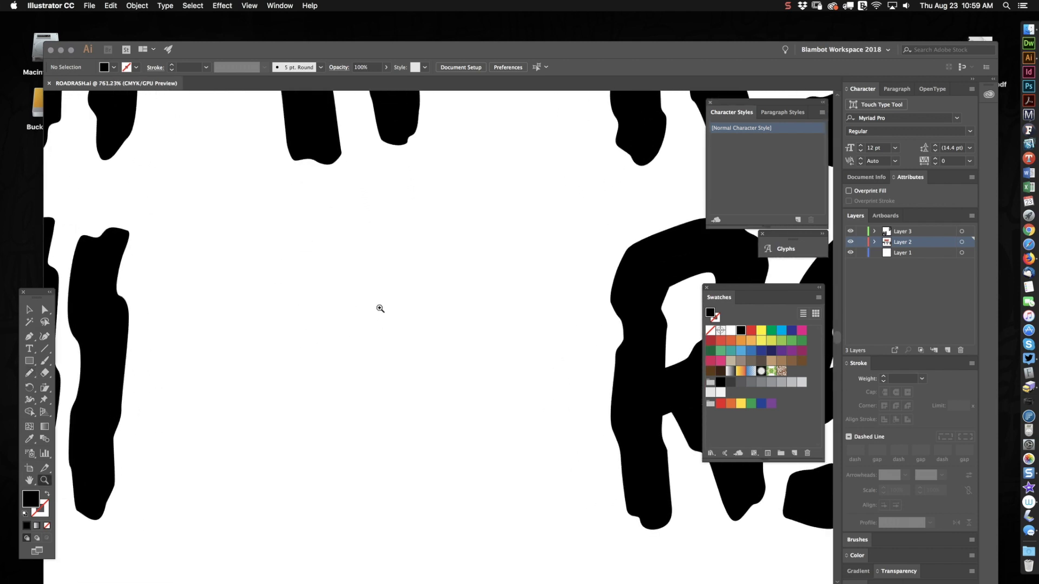
key("n")
left_click_drag(323, 247, 312, 305)
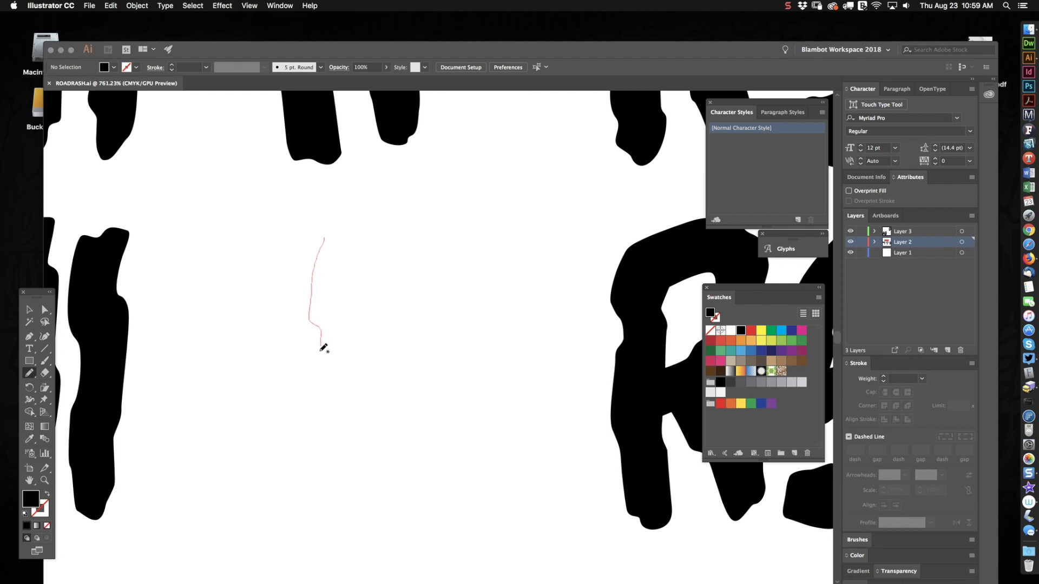
left_click_drag(321, 346, 319, 387)
left_click_drag(309, 456, 314, 518)
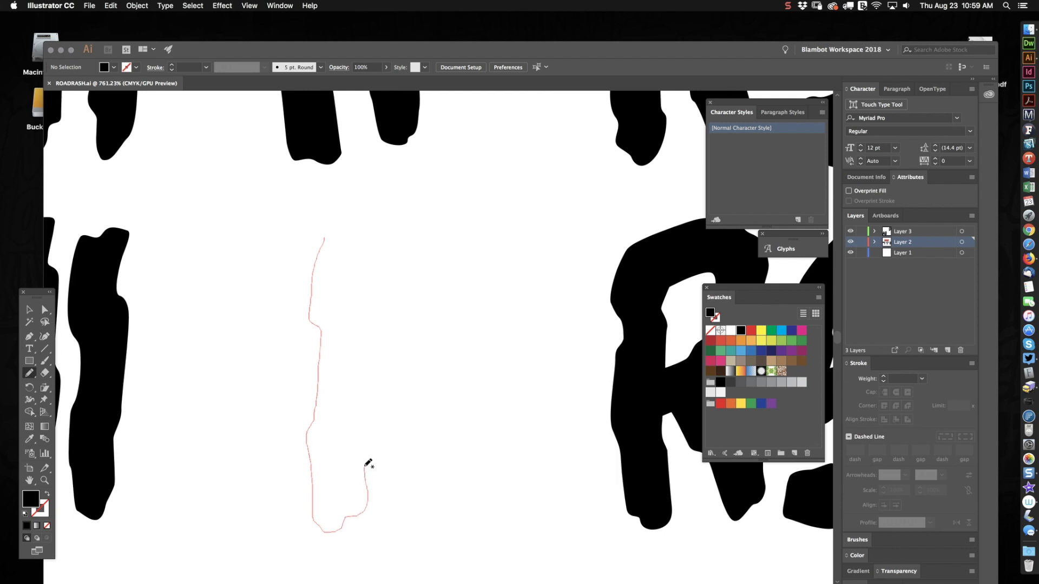
mouse_move(366, 466)
left_mouse_down()
mouse_move(383, 413)
mouse_move(379, 305)
left_mouse_up()
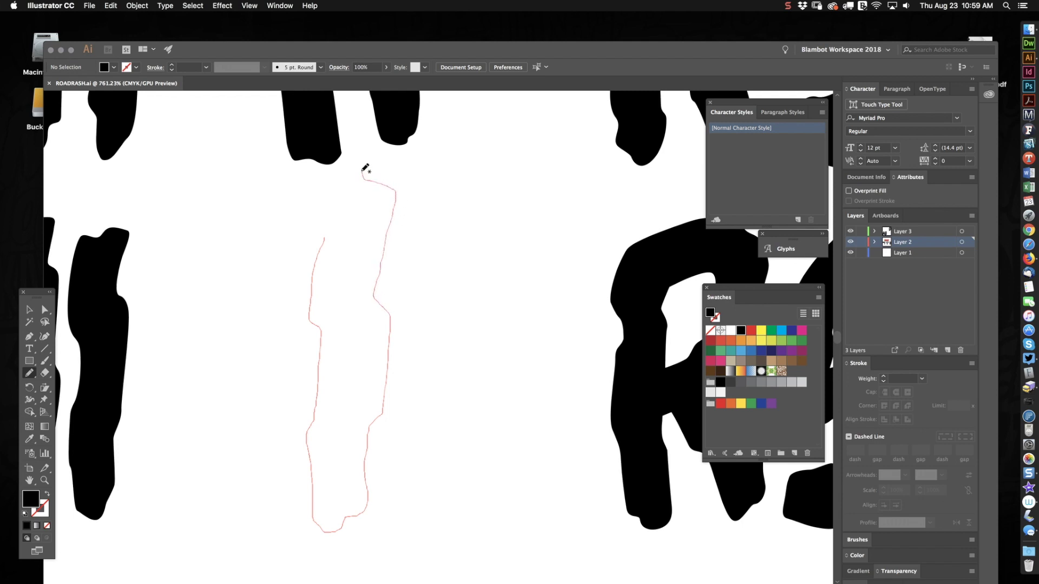
left_click_drag(340, 166, 325, 238)
Fill the drawn stem with black
key("a")
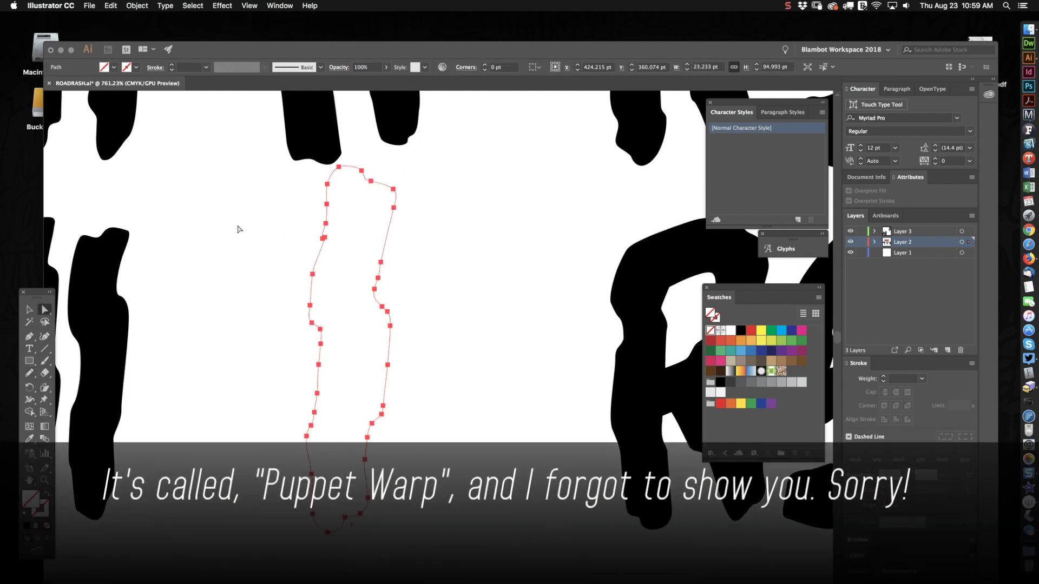
left_click(751, 331)
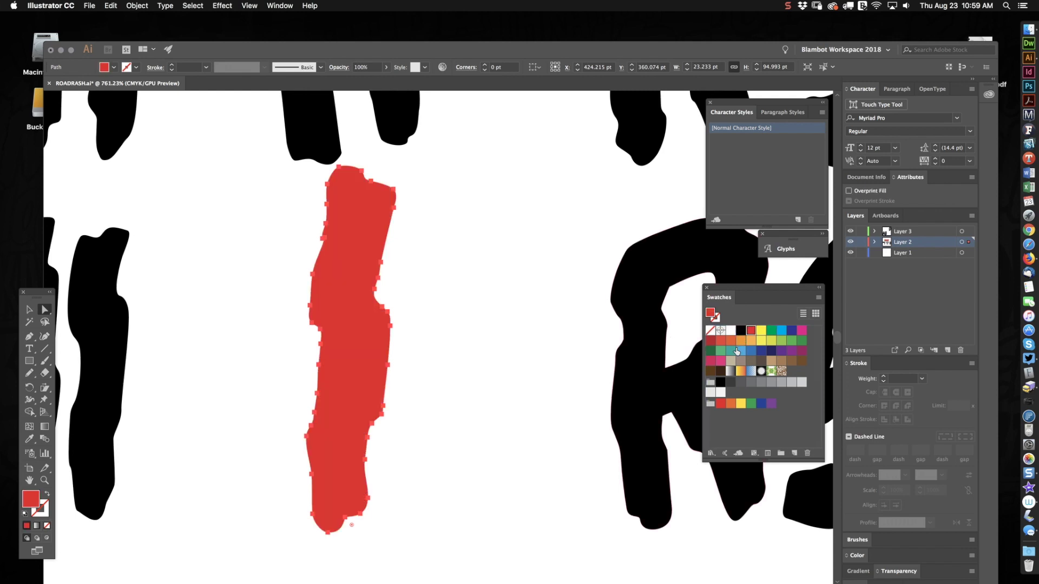
left_click(741, 330)
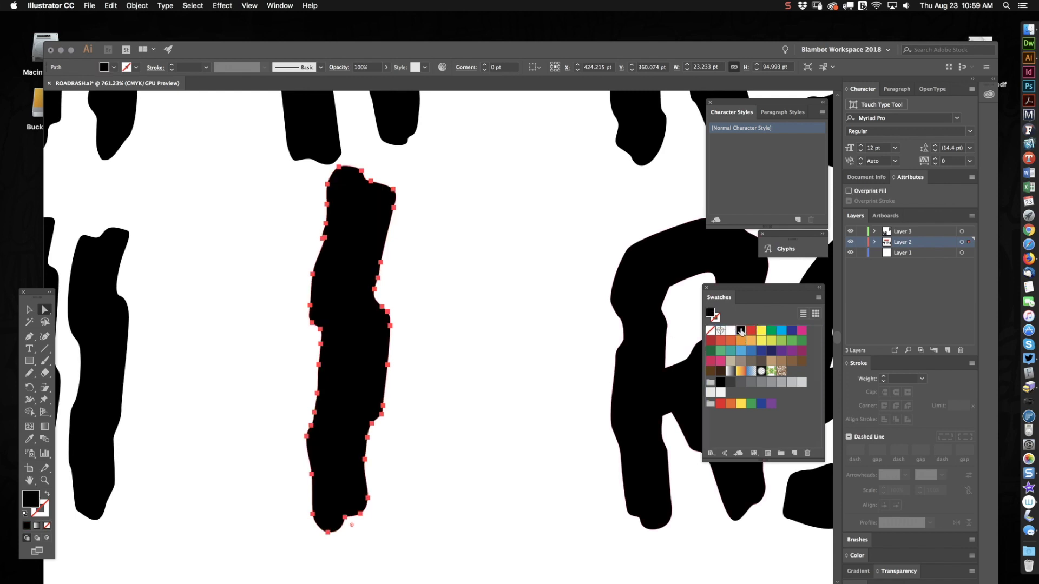
Remove the overlapping anchor points where the stem's outline starts and ends on its upper left edge, and join the path
left_click(327, 243)
left_click_drag(307, 232, 352, 264)
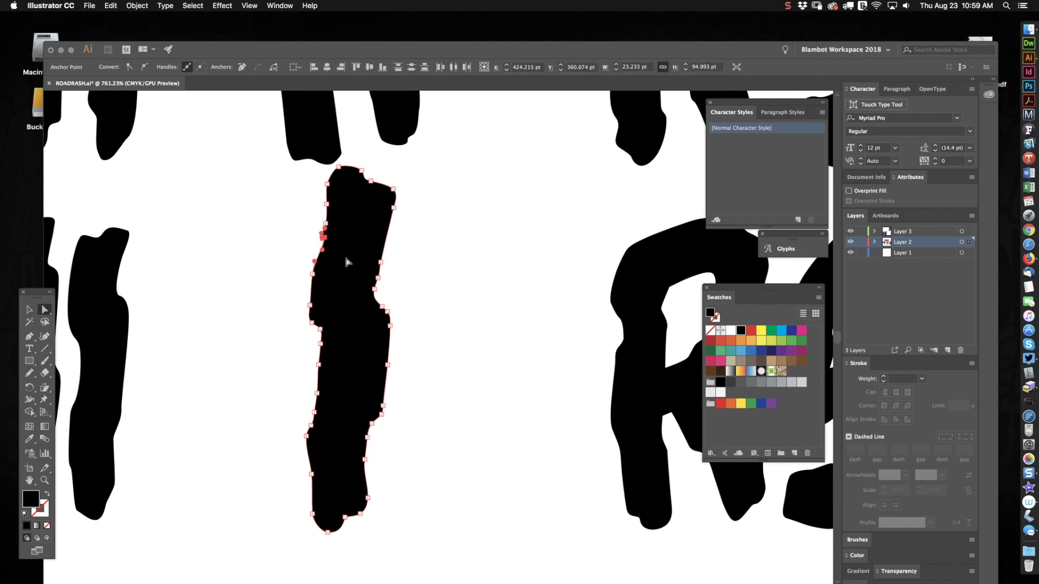
left_click(336, 265)
key("super+j")
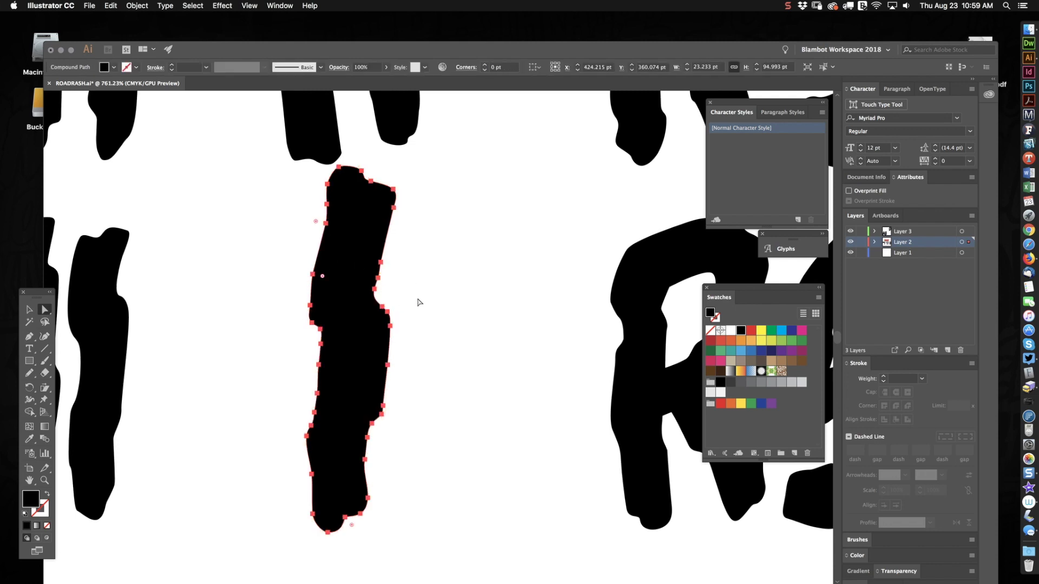
Delete the surplus anchor points at the bulge on the stem's right edge and pull the remaining edge slightly inward
left_click_drag(427, 244, 385, 326)
key("Delete")
left_click_drag(416, 340, 382, 363)
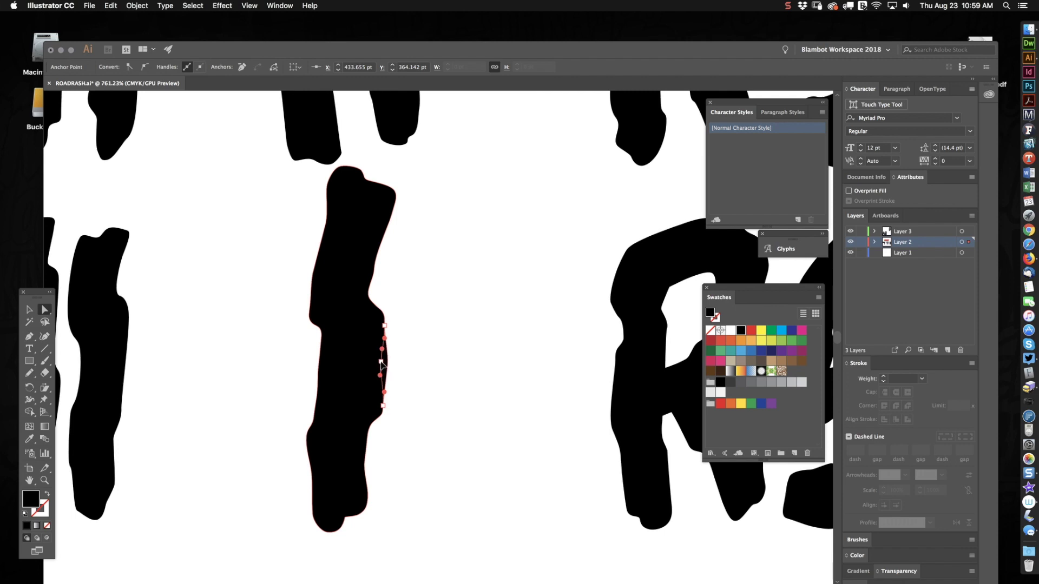
left_click(431, 333)
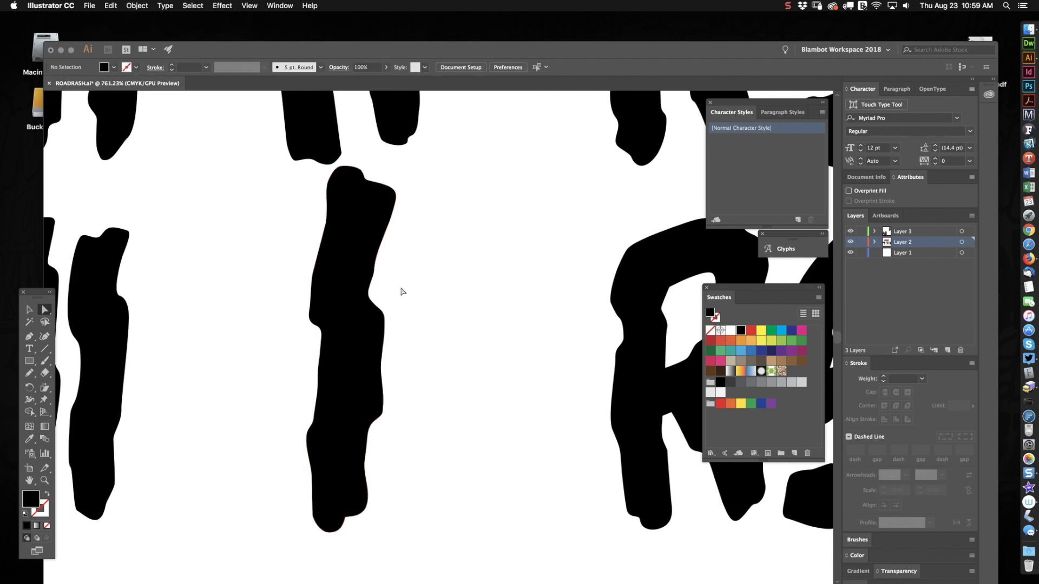
Move the stem down about 18 pt and reshape its upper left edge by repositioning its anchor points
left_click_drag(353, 228, 352, 296)
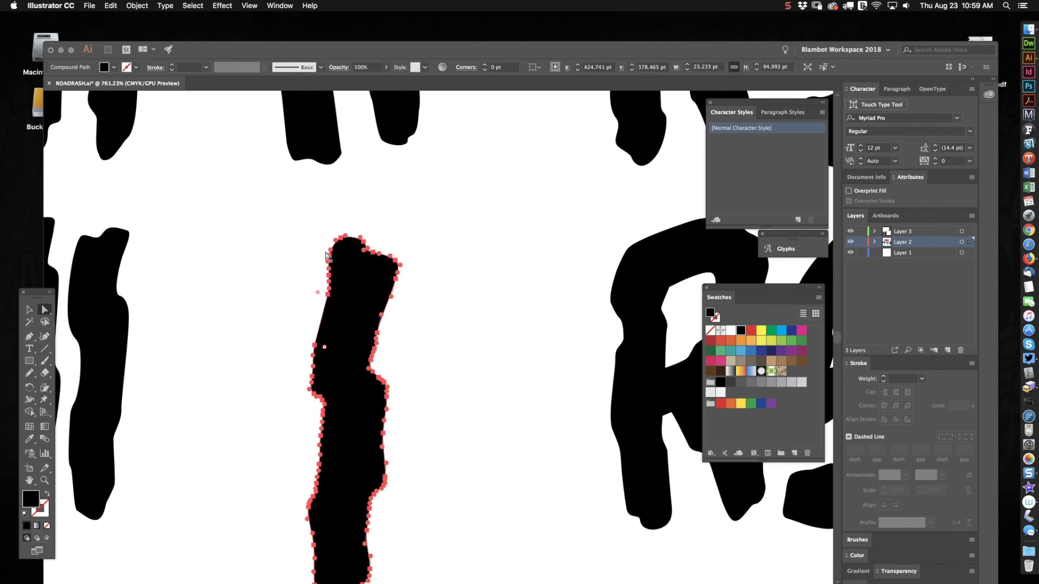
scroll(349, 262, "up", 3)
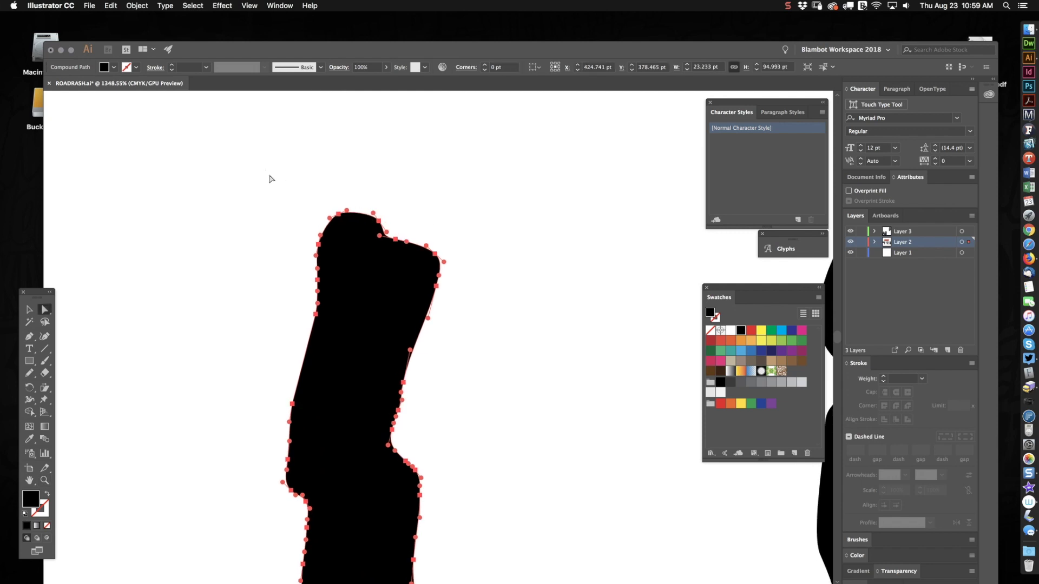
left_click_drag(265, 169, 405, 282)
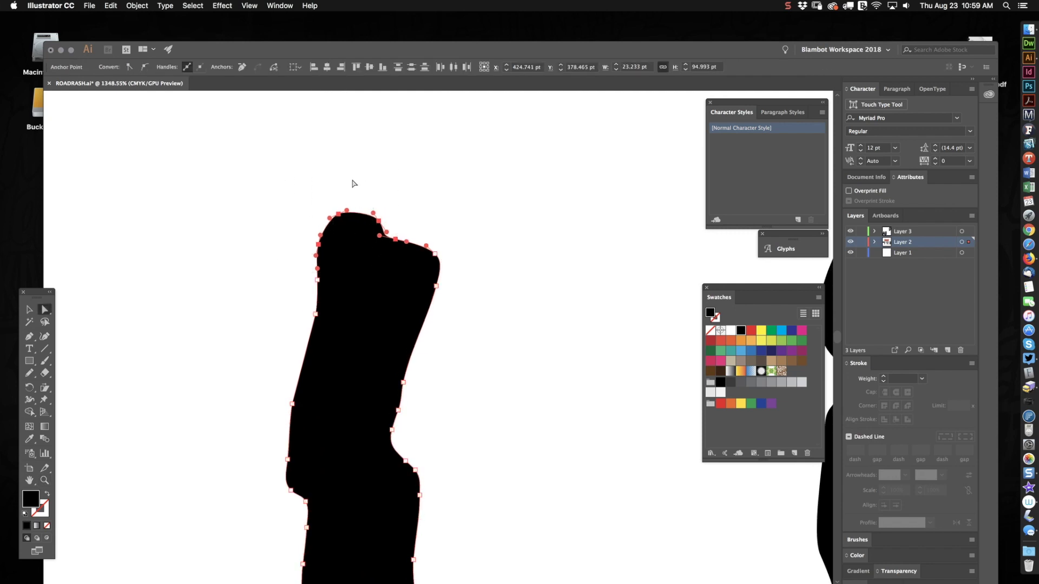
left_click_drag(352, 184, 315, 306)
left_click_drag(320, 242, 323, 283)
left_click(328, 281)
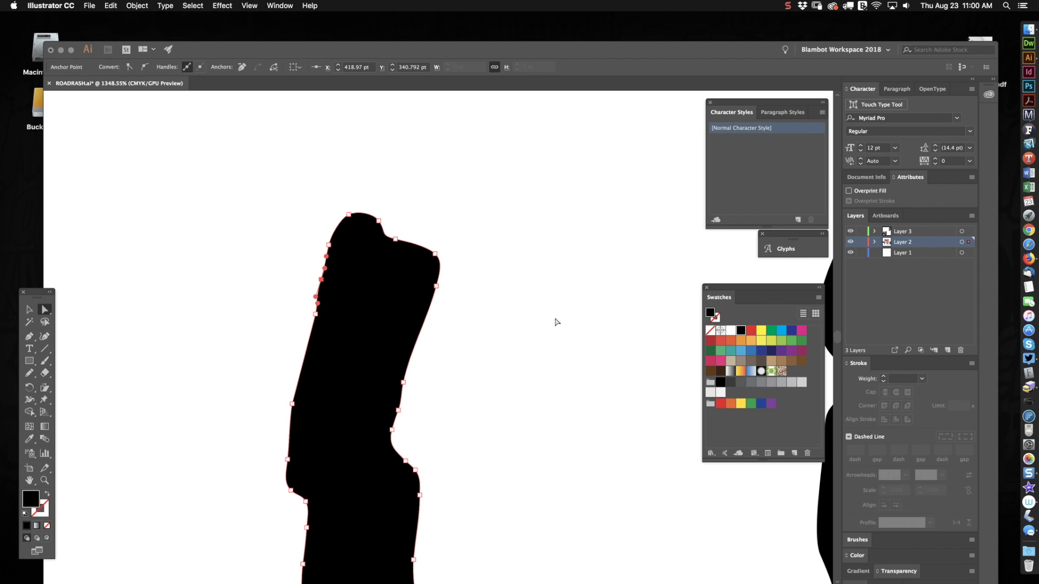
left_click(556, 322)
Compare the new stem with the finished K above it, studying how the K's arm and leg join
key("z")
left_click_drag(489, 341, 405, 459)
left_click_drag(494, 368, 326, 410)
left_click_drag(364, 381, 360, 289)
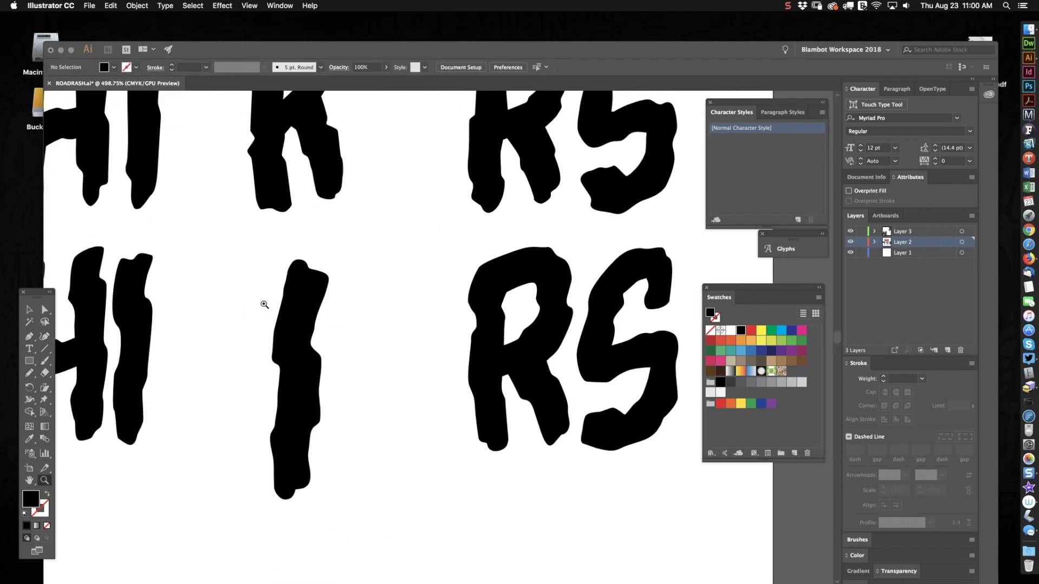
left_click_drag(331, 352, 390, 306)
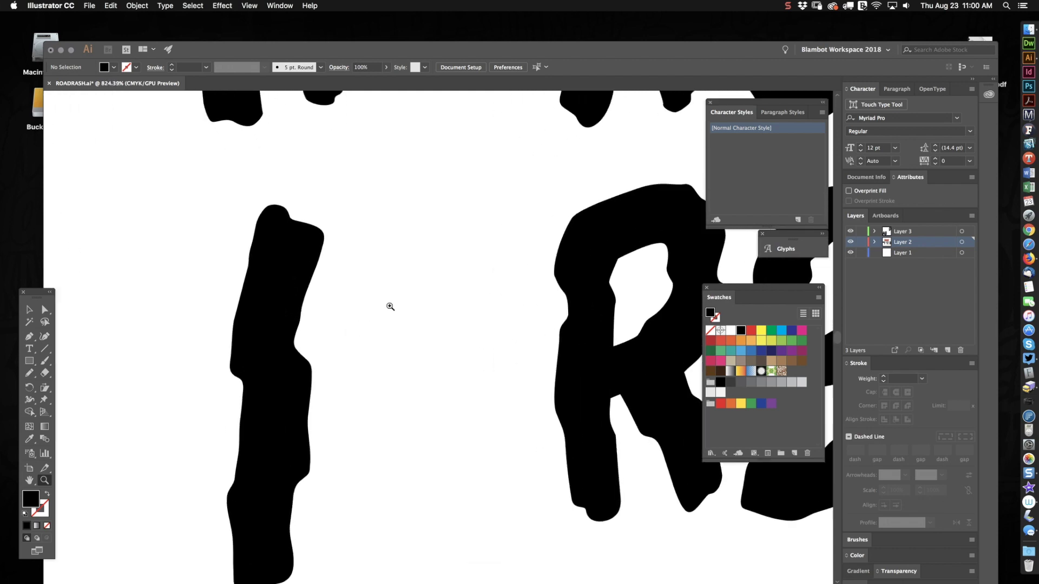
left_click_drag(363, 346, 320, 331)
key("p")
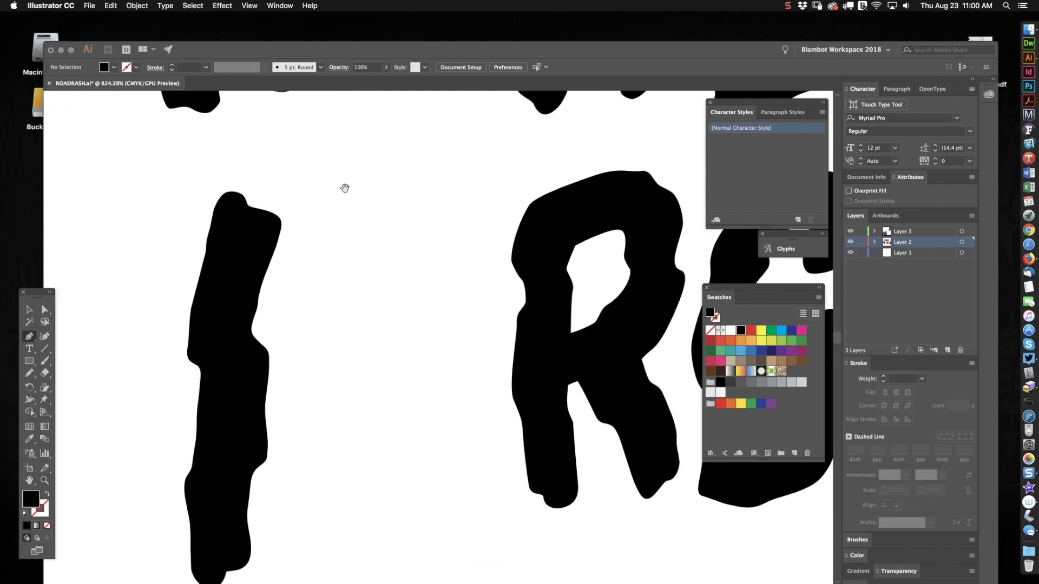
left_click_drag(338, 205, 396, 484)
left_click_drag(410, 330, 404, 453)
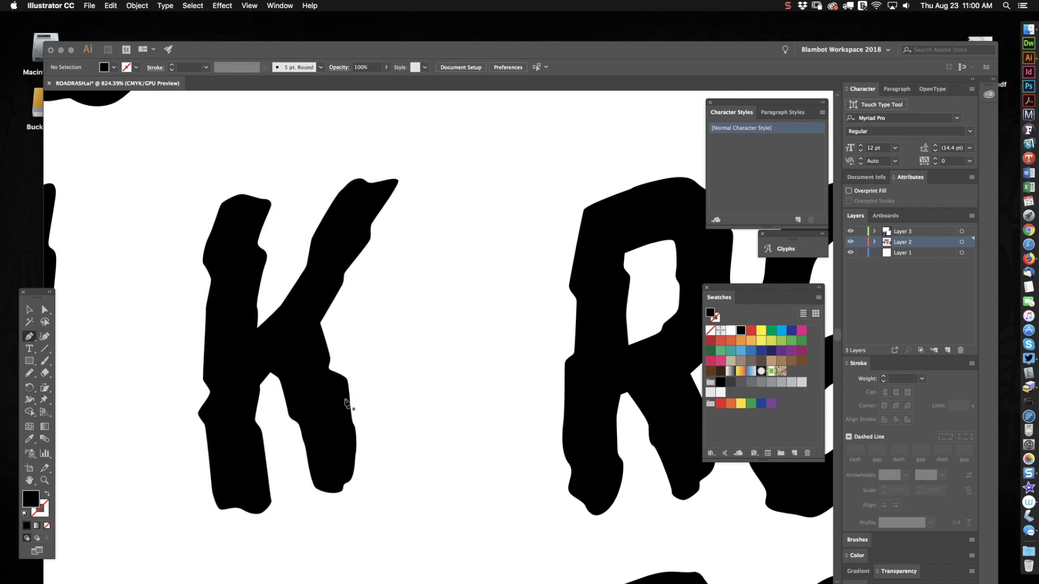
scroll(431, 419, "down", 5)
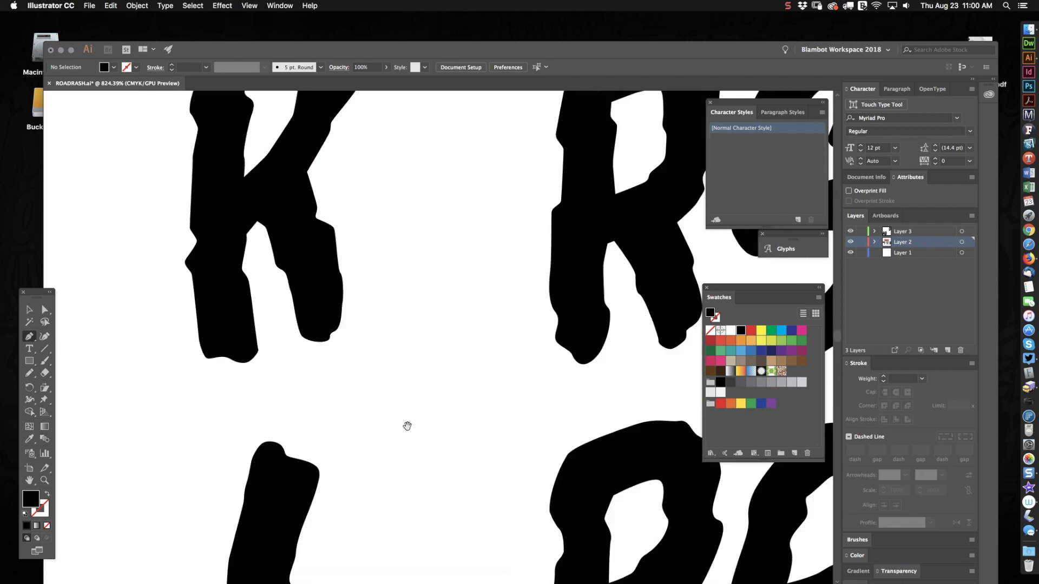
scroll(411, 472, "down", 8)
scroll(411, 472, "right", 3)
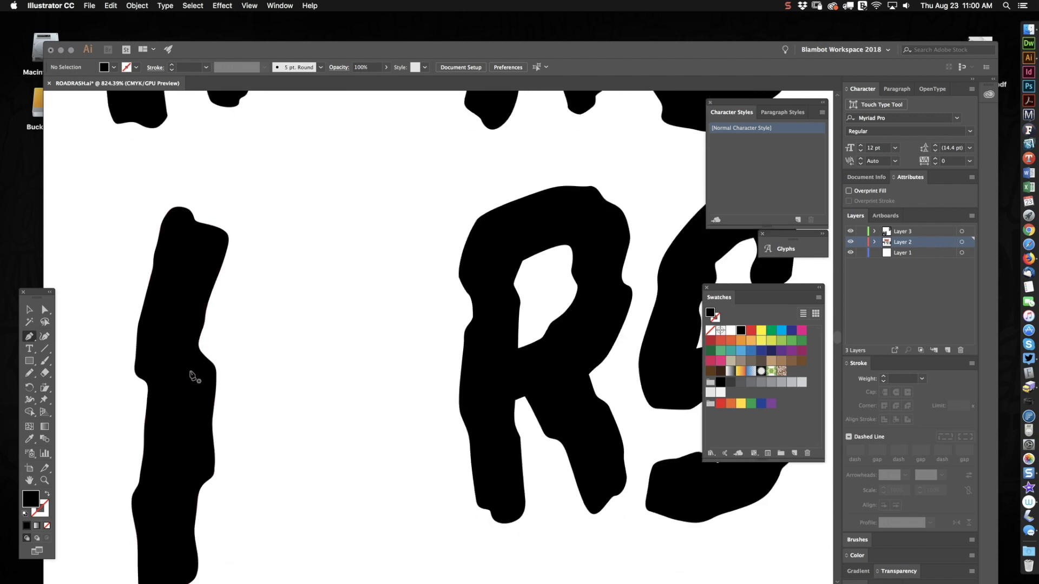
Draw the K's rough-edged upper arm with the Pen tool, about 41 pt wide and 57 pt tall, and shift it slightly up and right
left_click_drag(198, 369, 201, 366)
left_click_drag(231, 335, 363, 259)
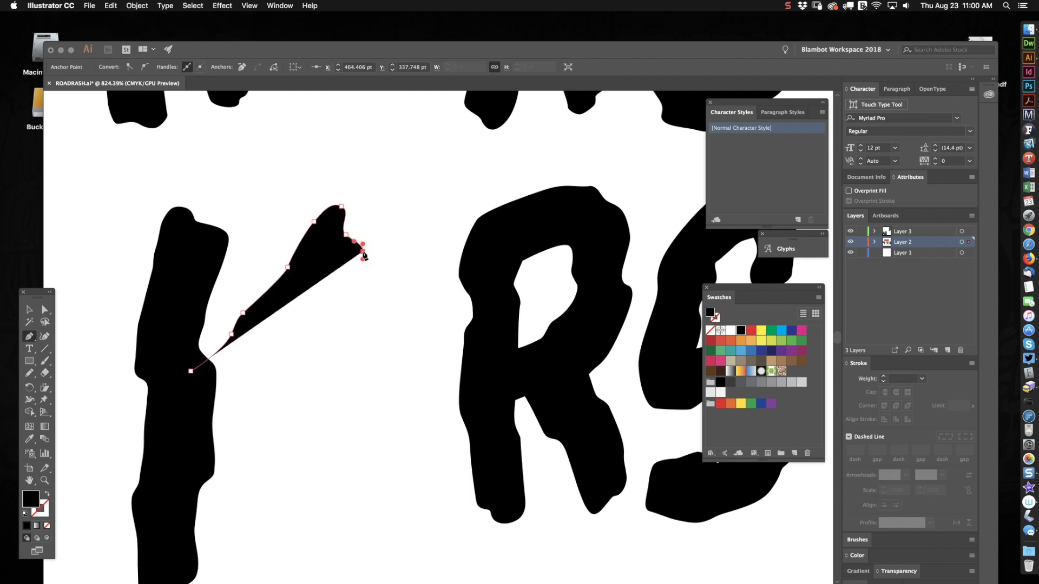
left_click_drag(324, 309, 279, 368)
left_click_drag(201, 443, 149, 481)
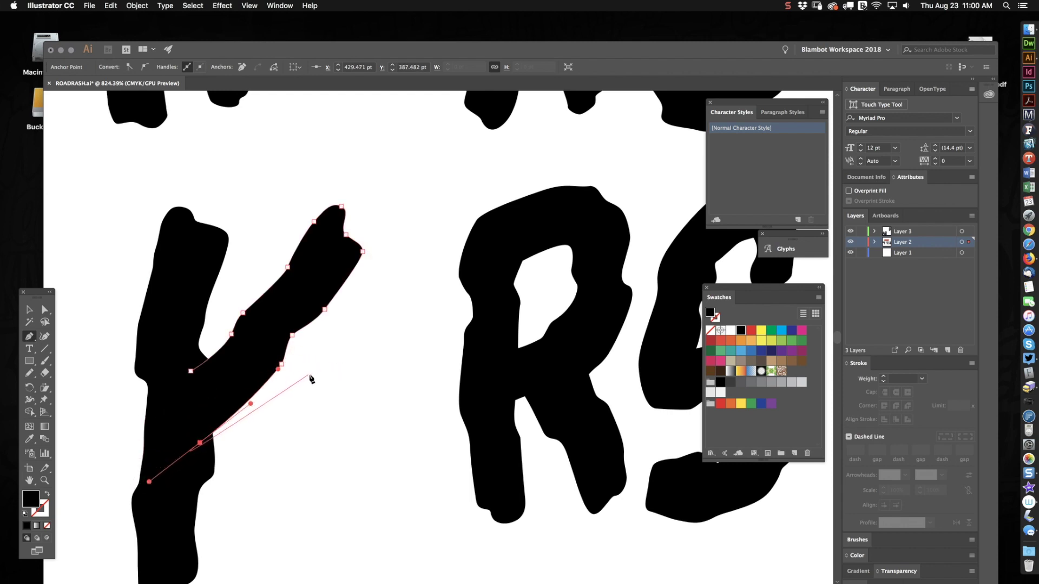
key("v")
left_click(409, 319)
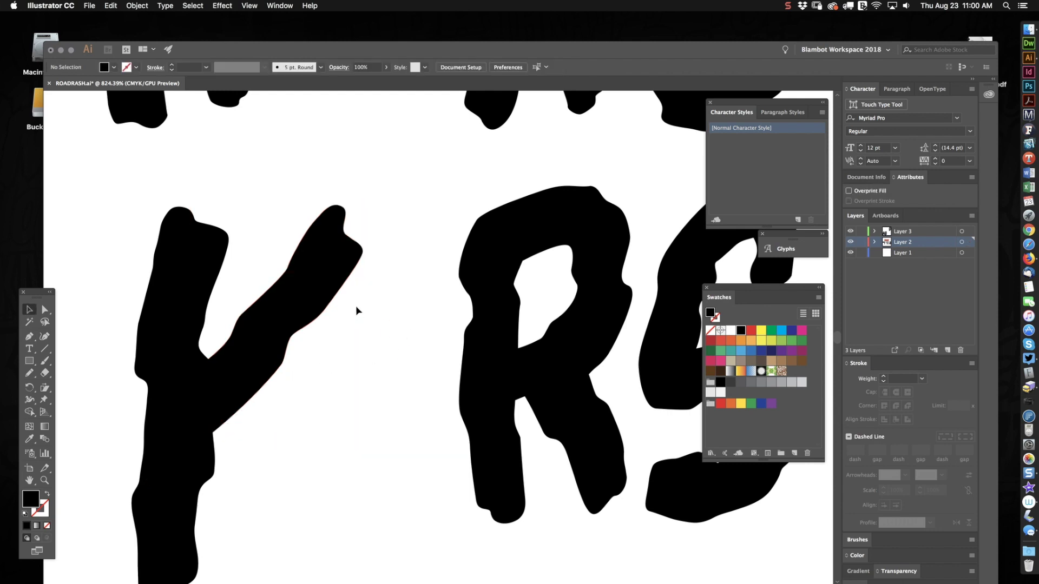
left_click_drag(293, 307, 304, 298)
scroll(306, 302, "down", 5)
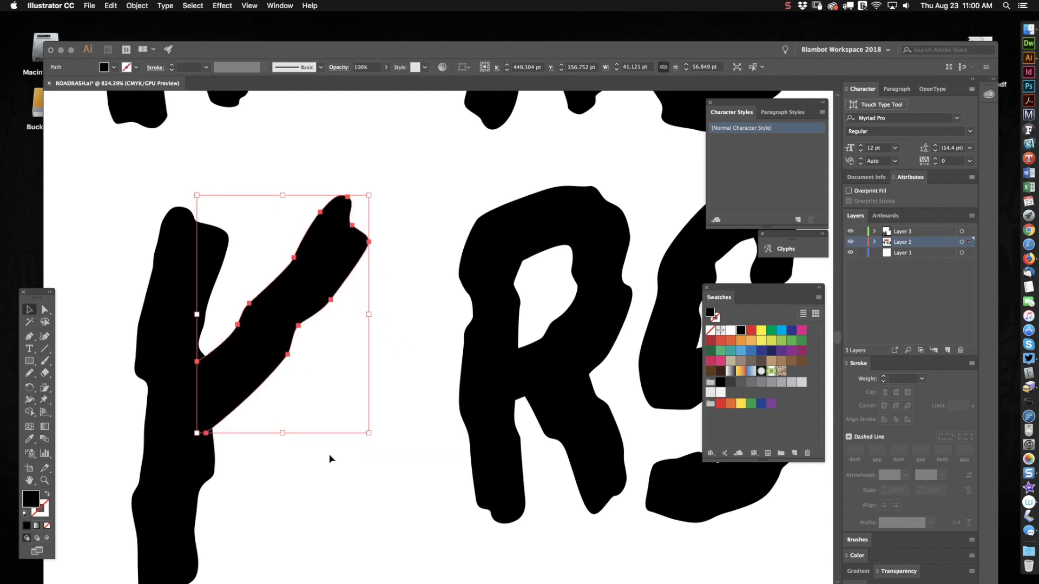
left_click(330, 457)
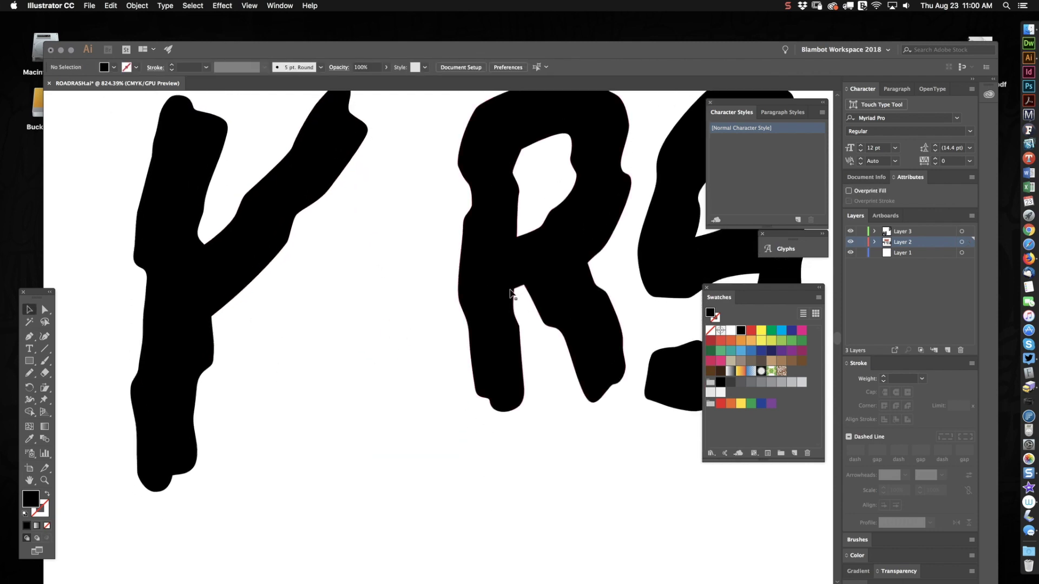
Compare the stem and arm with the neighbouring letters, especially the legs of the R and the K above
left_click_drag(380, 308, 360, 363)
left_click_drag(400, 281, 375, 283)
scroll(375, 293, "up", 5)
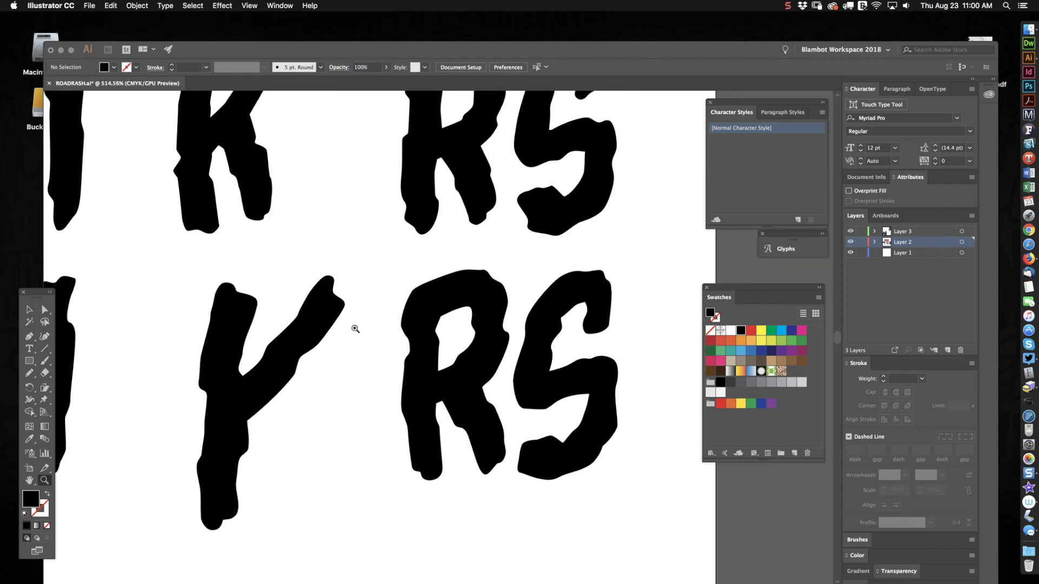
scroll(378, 327, "up", 2)
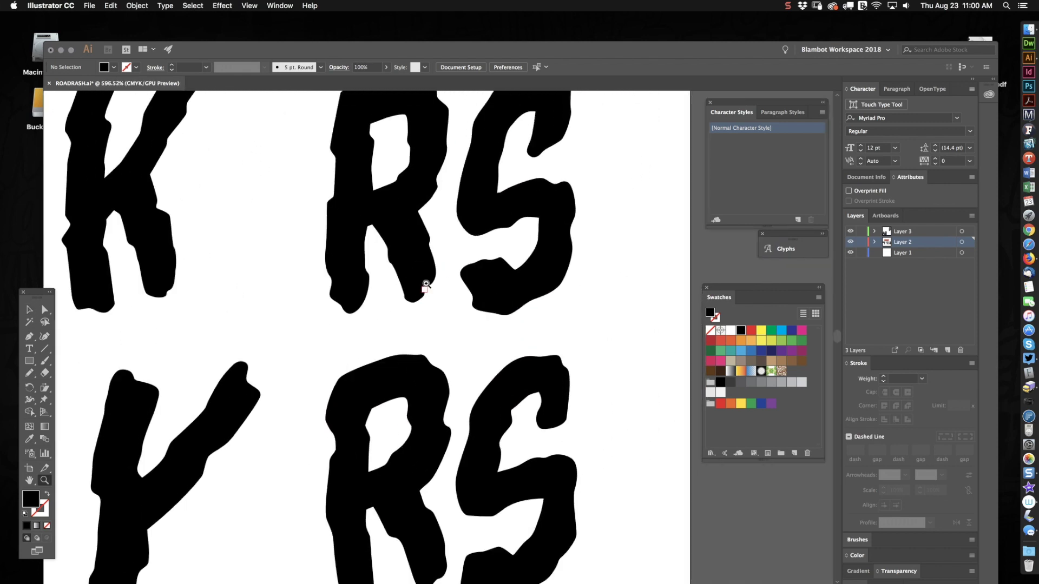
scroll(425, 273, "down", 2)
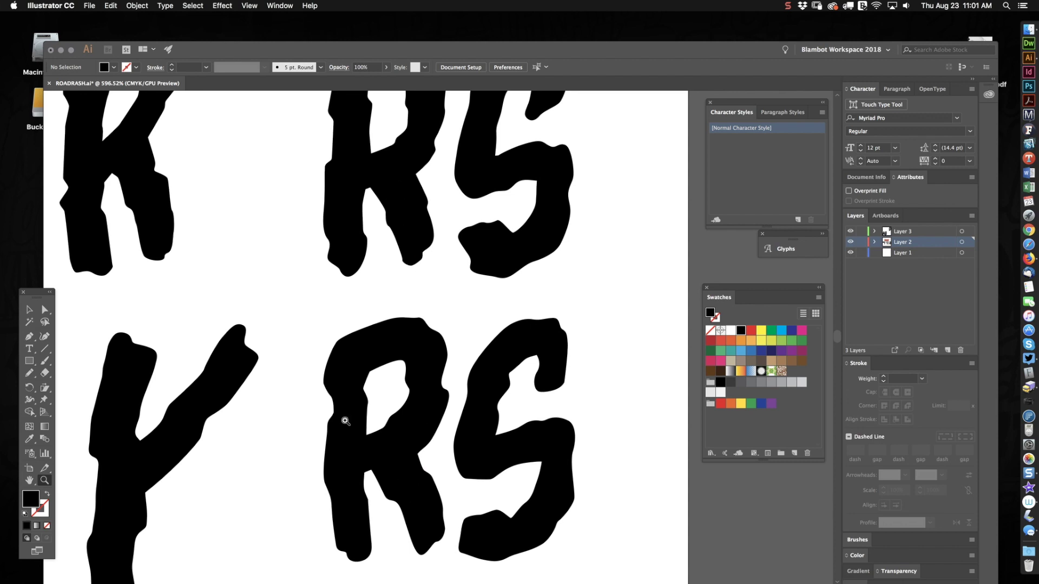
left_click_drag(237, 254, 293, 281)
scroll(305, 281, "down", 5)
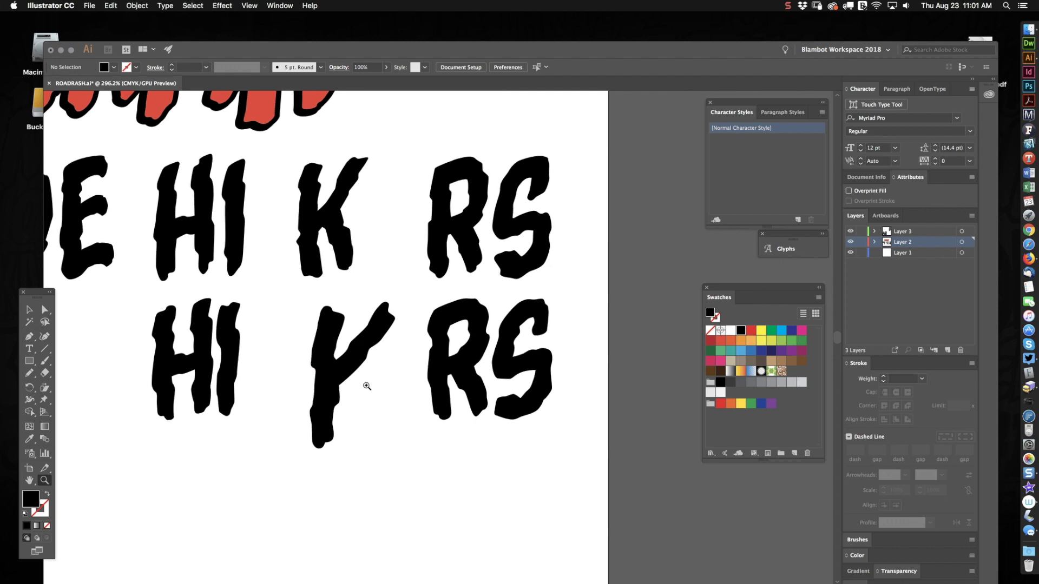
scroll(361, 383, "up", 6)
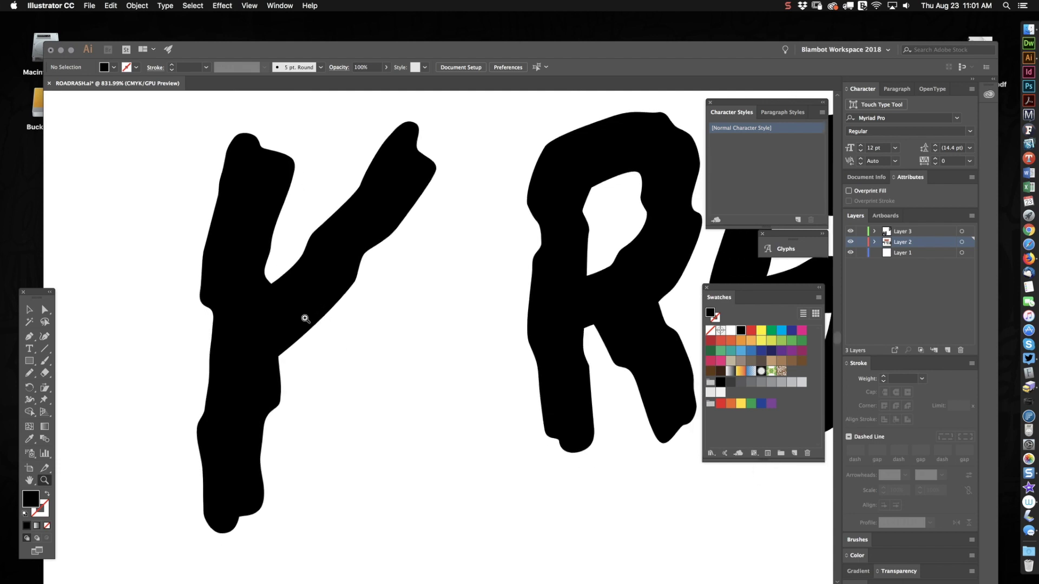
Draw the K's rough-edged lower leg with the Pen tool, about 52 pt tall, slanting down to the right from the arm
key("p")
left_click_drag(369, 337, 398, 354)
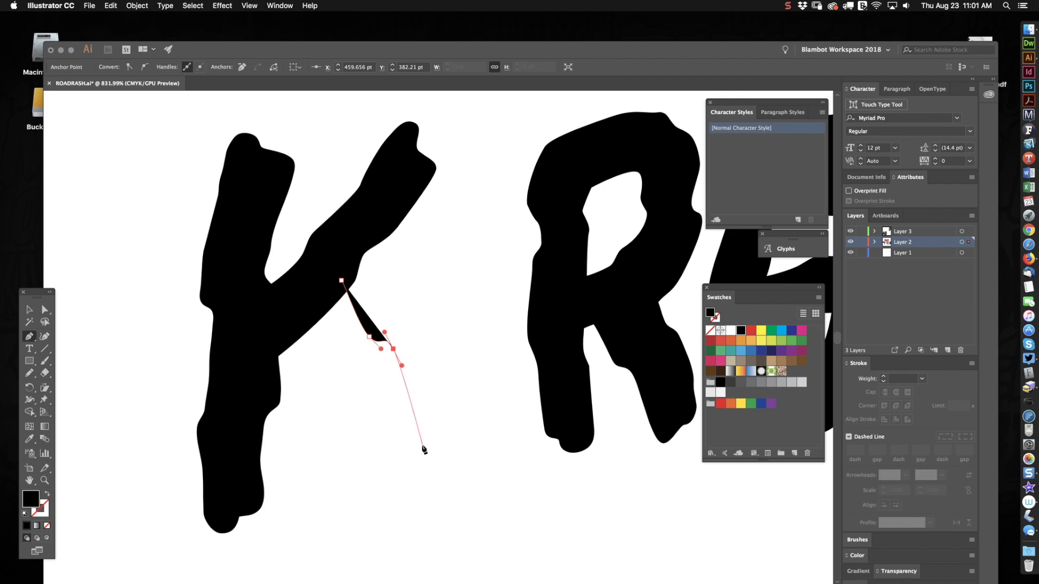
left_click_drag(422, 456, 401, 505)
left_click_drag(381, 491, 316, 382)
left_click(363, 502)
left_click_drag(286, 314, 279, 293)
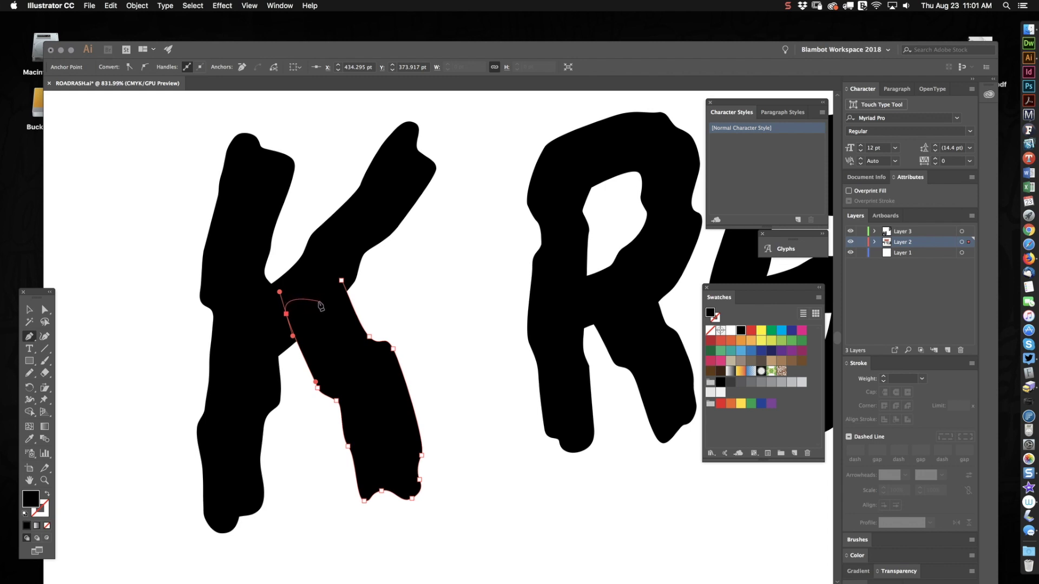
key("v")
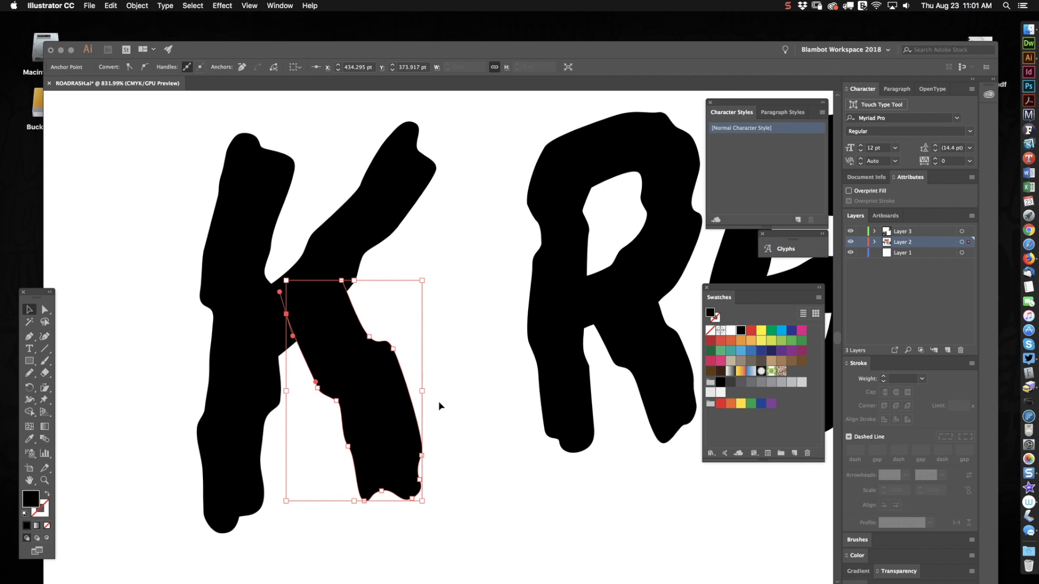
key("a")
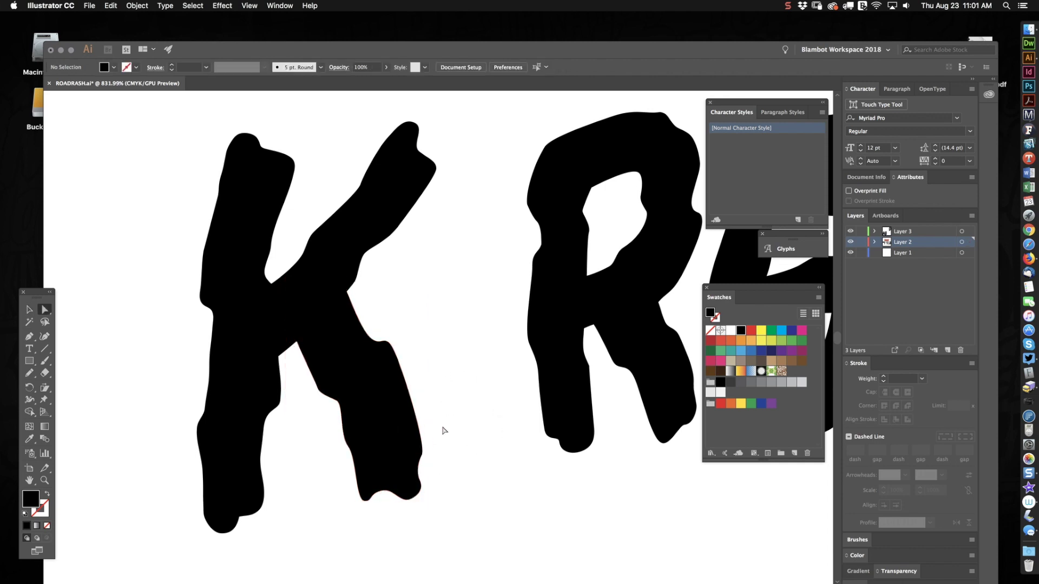
Select the stem, arm and leg of the new K together and scale them down proportionally
mouse_move(444, 430)
left_mouse_down()
mouse_move(373, 503)
mouse_move(411, 468)
left_mouse_up()
key("z")
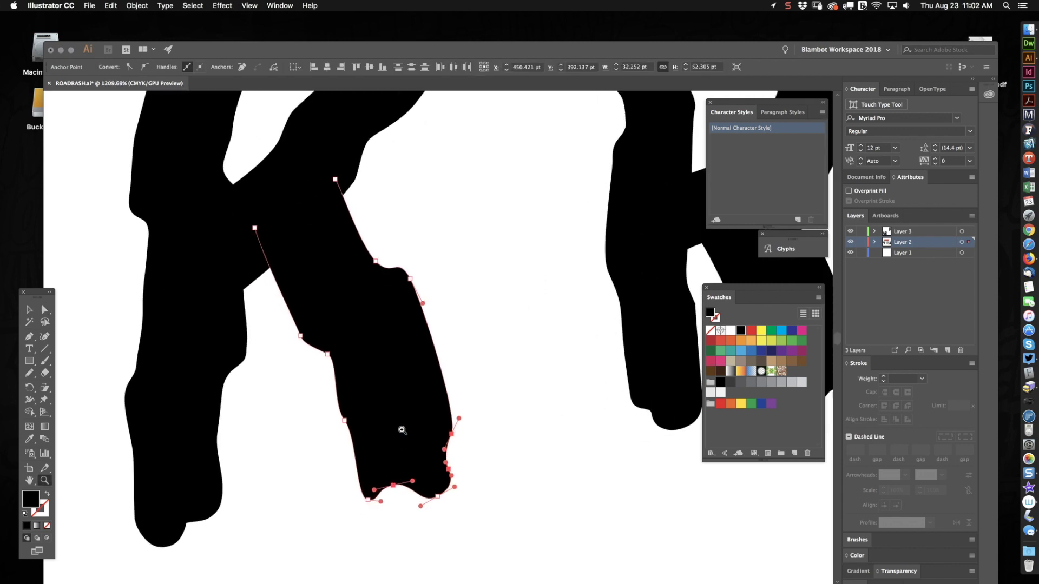
left_click_drag(405, 418, 341, 473)
left_click_drag(335, 361, 340, 421)
key("v")
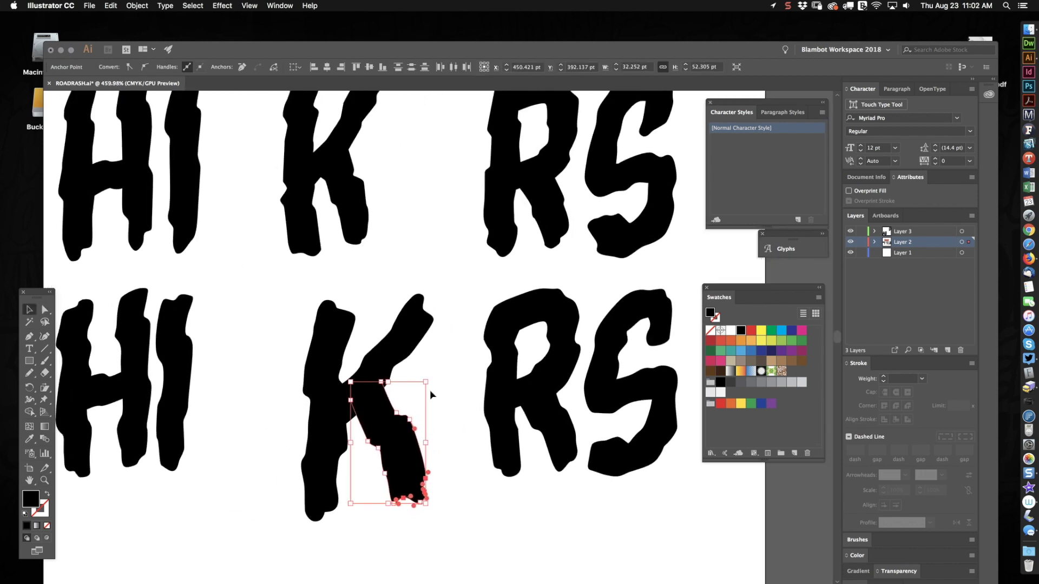
left_click_drag(451, 341, 311, 479)
left_click_drag(433, 293, 388, 373)
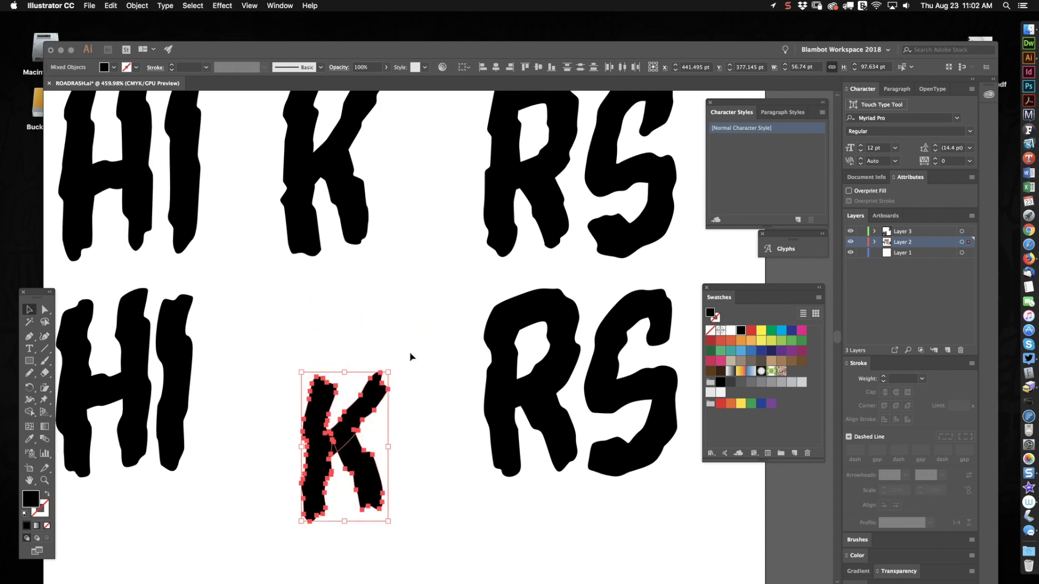
Move the original K in the upper row to the left, close beside the I
scroll(395, 324, "up", 5)
left_click(371, 316)
left_click_drag(371, 317, 310, 309)
left_click(425, 376)
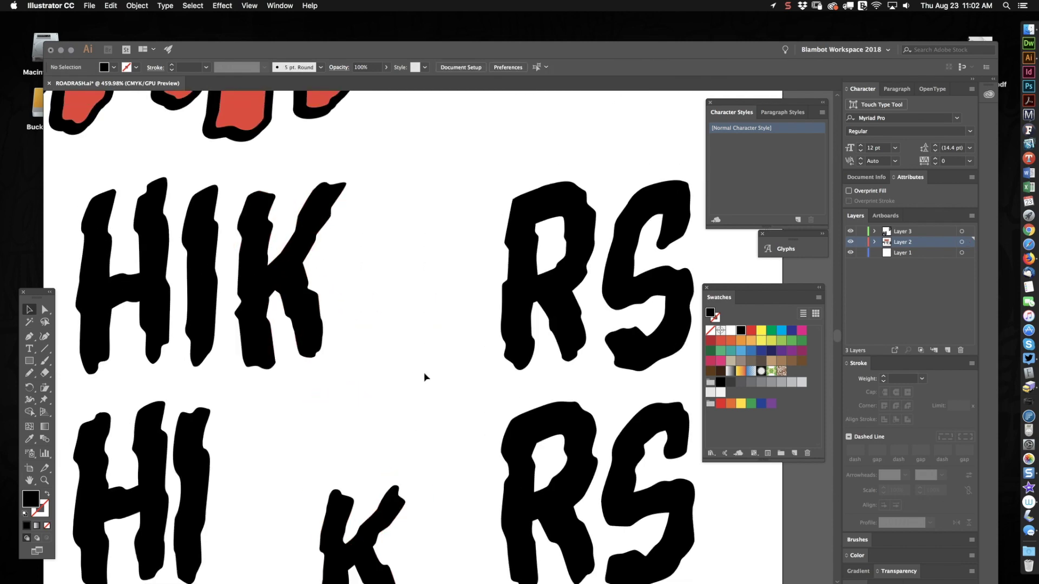
Move the new K beside the original K in the upper row and scale it to about 47 pt wide and 81 pt tall
scroll(430, 357, "down", 3)
left_click(373, 475)
left_click_drag(372, 477, 386, 216)
scroll(420, 355, "up", 4)
left_click_drag(410, 323, 453, 295)
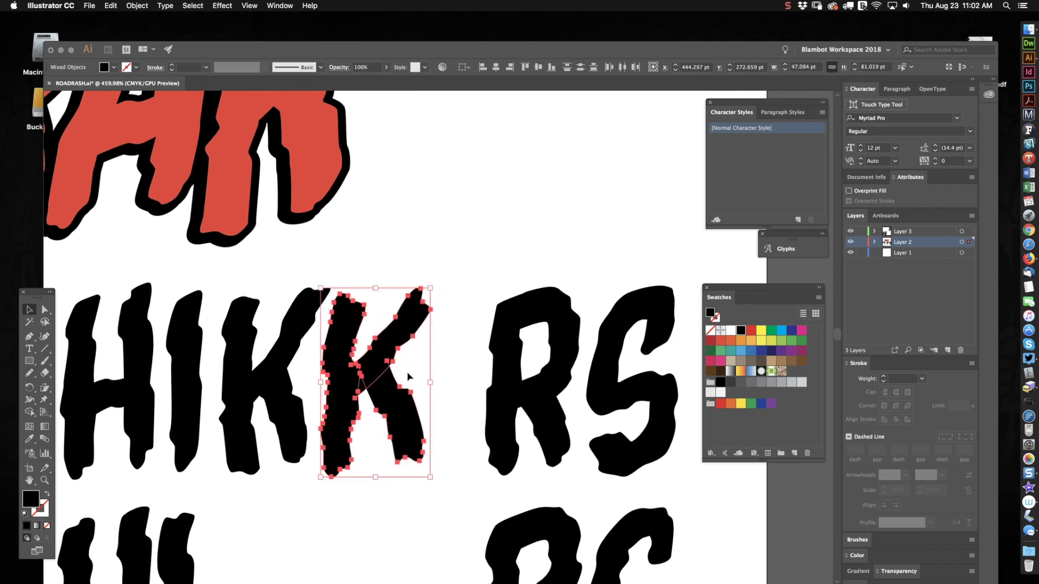
left_click_drag(396, 401, 409, 401)
left_click(440, 271)
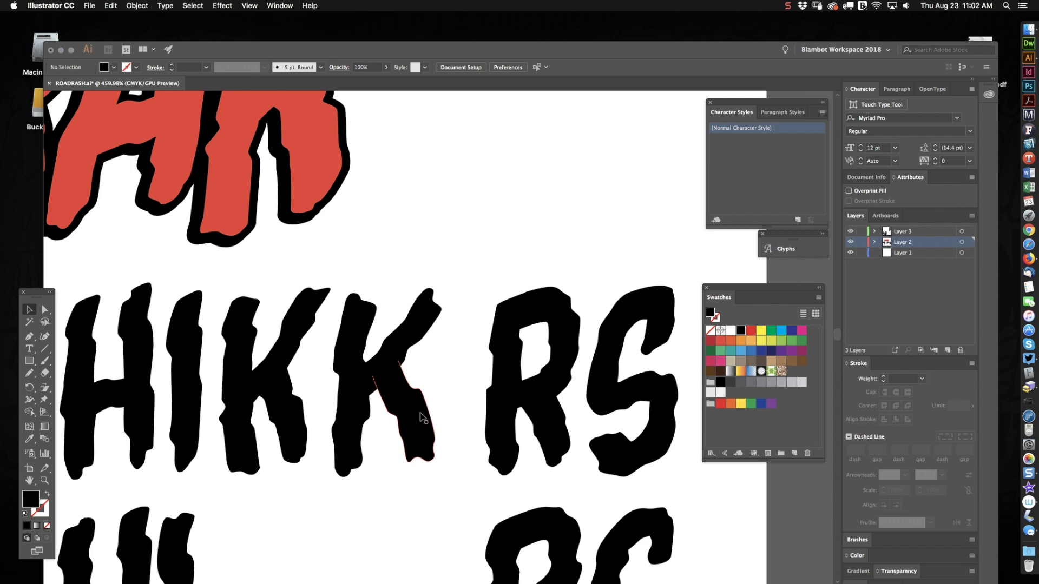
Scale down the second K's stem slightly, shortening its lower end towards the level of the leg
key("z")
left_click_drag(365, 414, 375, 448)
key("space")
left_click_drag(375, 448, 412, 416)
key("c")
key("v")
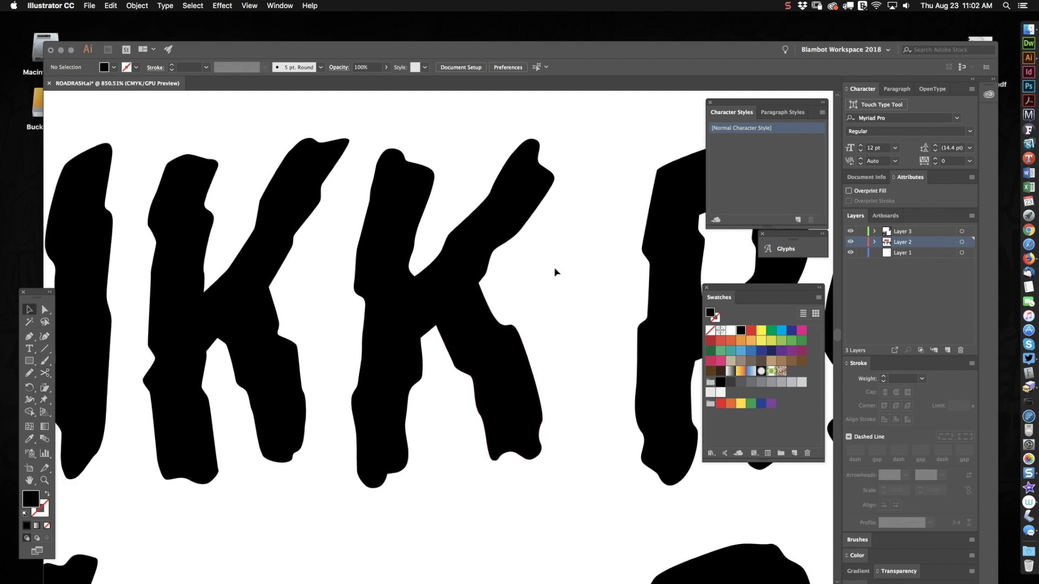
left_click(395, 222)
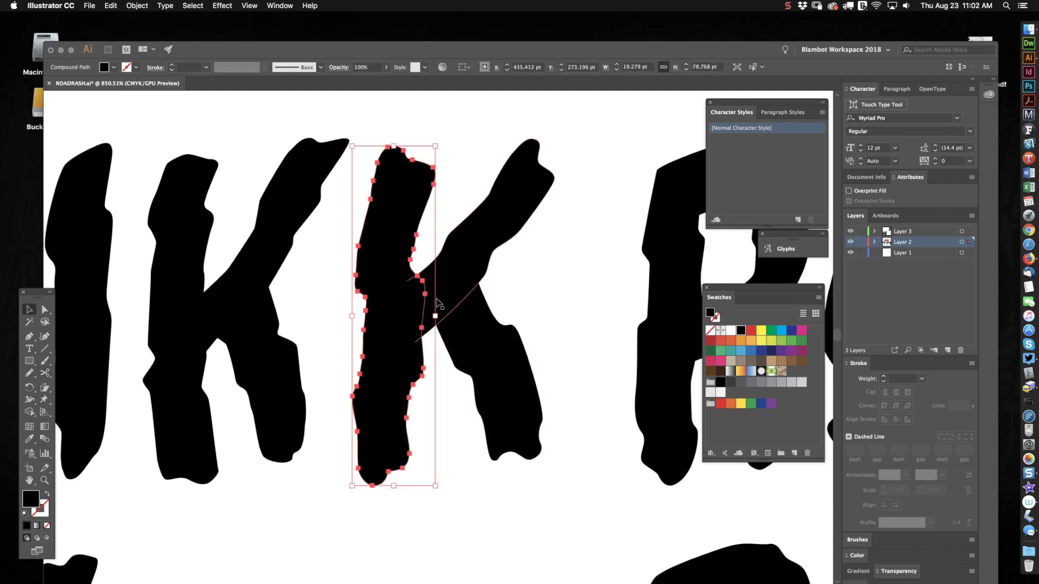
left_click_drag(435, 486, 434, 464)
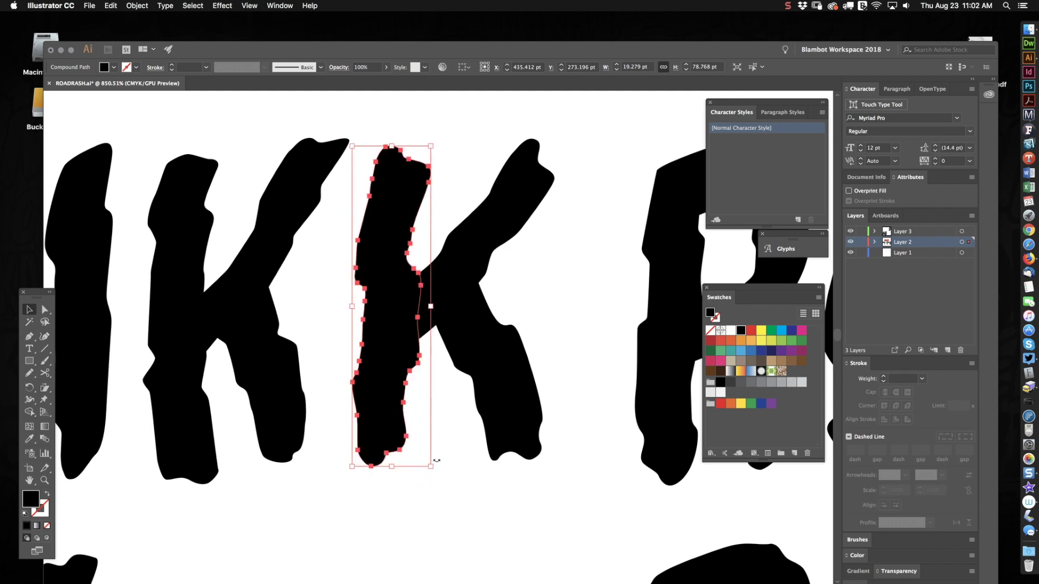
Lower the second K's stem slightly and nudge its arm down and left against the stem
left_click_drag(375, 253, 380, 267)
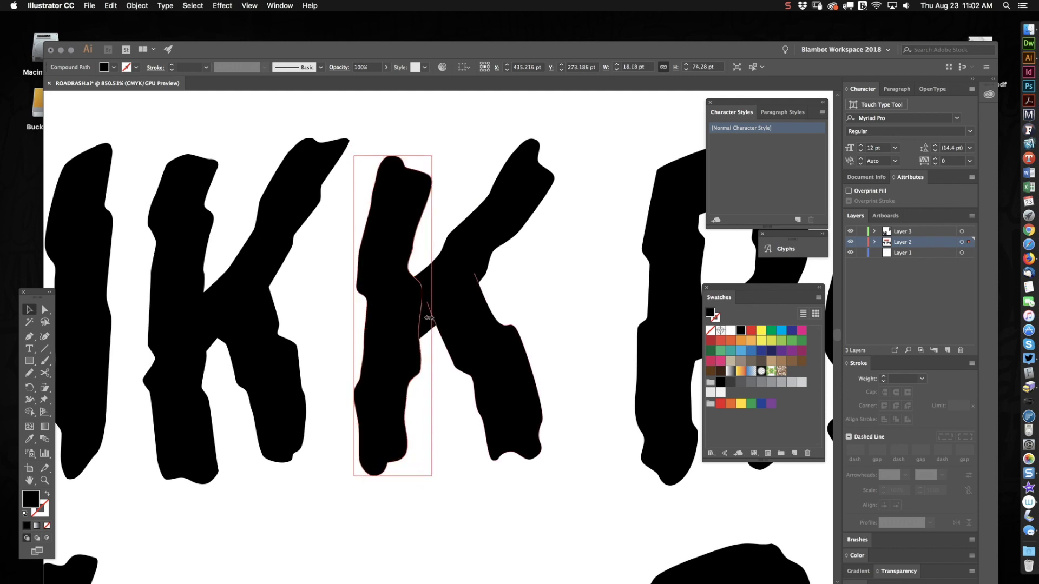
left_click(503, 210)
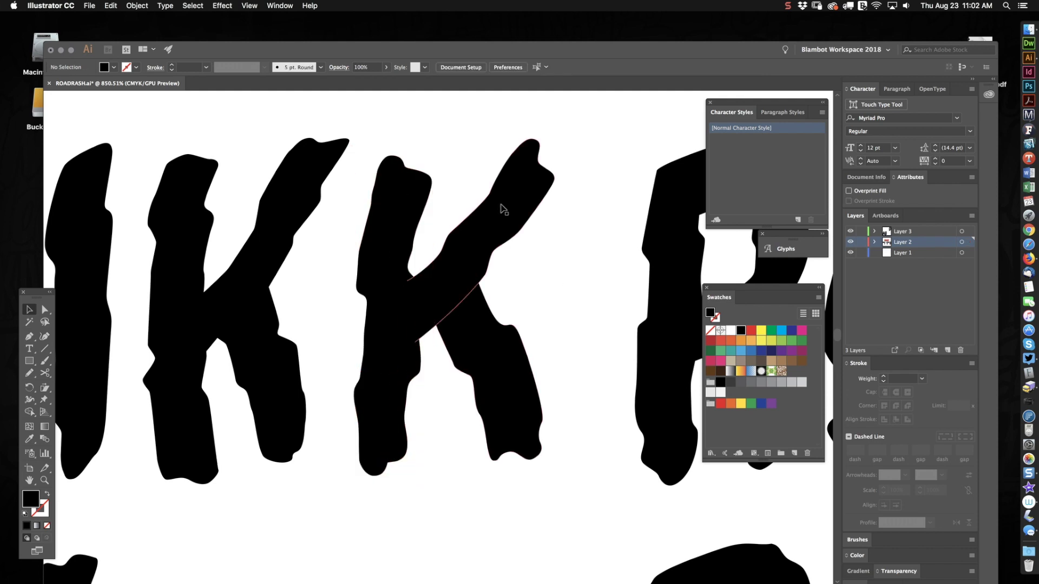
left_click_drag(498, 212, 482, 243)
left_click(578, 308)
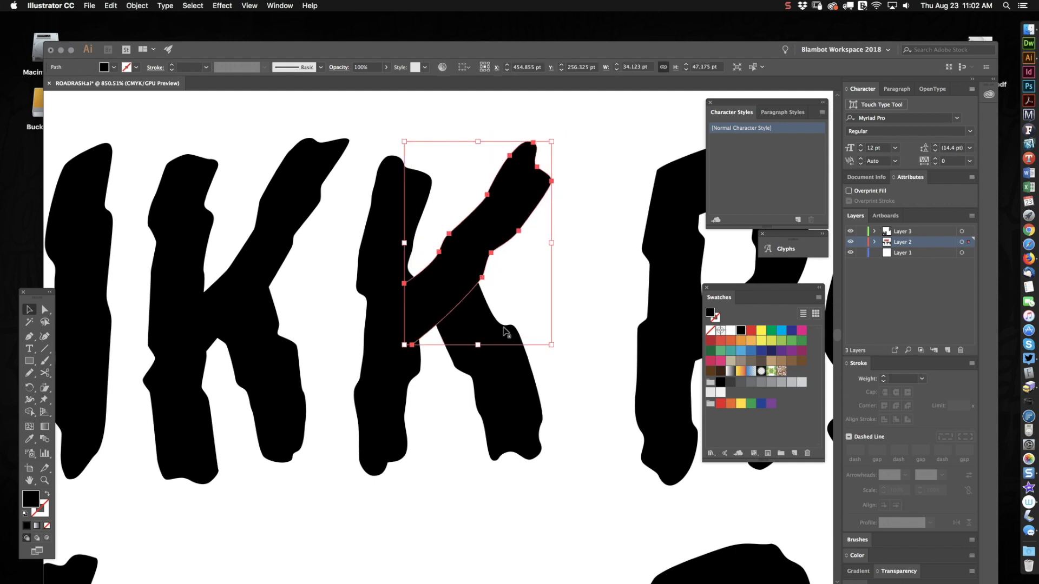
Scale the second K's leg down to about 25 pt wide and 40 pt tall and move it closer to the stem
left_click(519, 414)
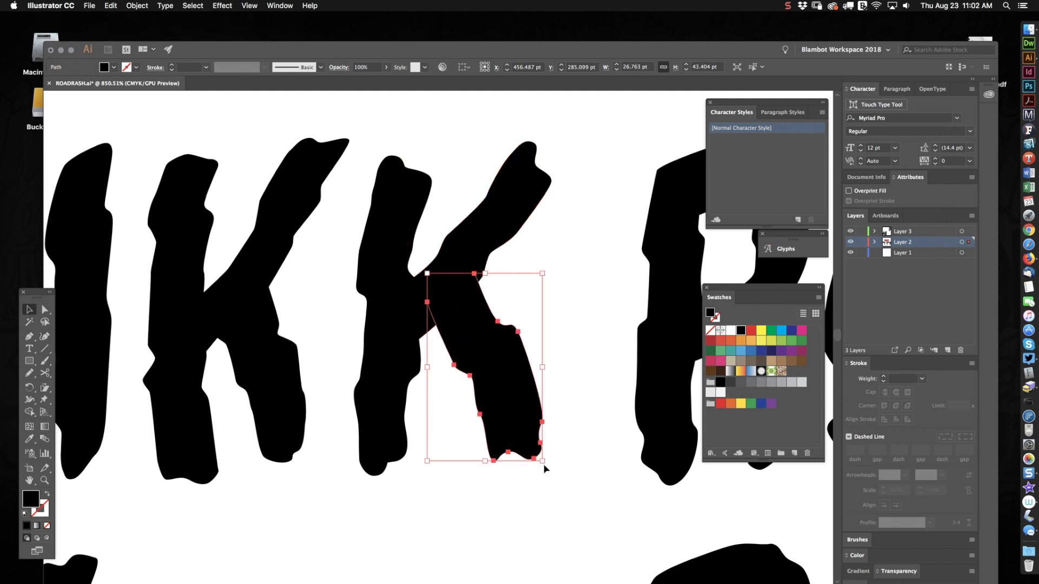
left_click_drag(542, 462, 534, 446)
left_click(583, 414)
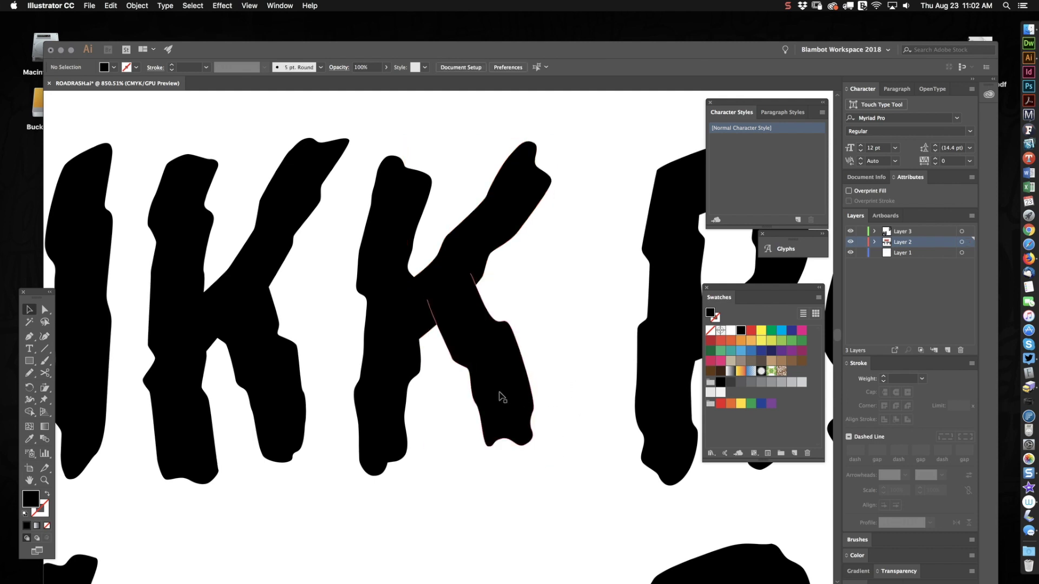
left_click_drag(499, 392, 487, 373)
left_click(539, 425)
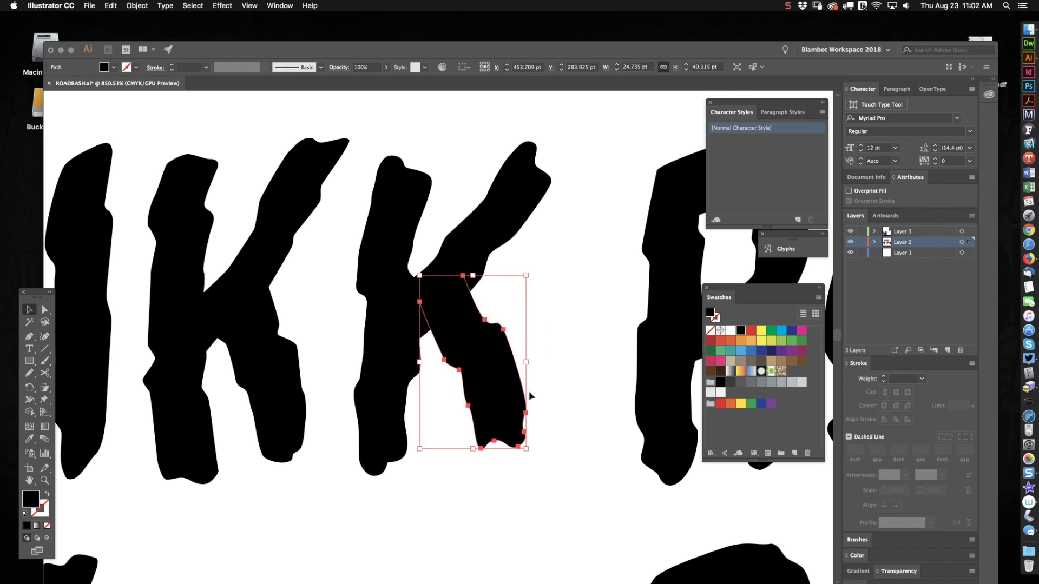
Pull the notch anchor at the foot of the second K's leg downward to flatten the notch
key("z")
left_click_drag(474, 413, 528, 379)
left_click_drag(489, 445, 382, 448)
key("a")
left_click_drag(394, 440, 403, 454)
left_click(485, 360)
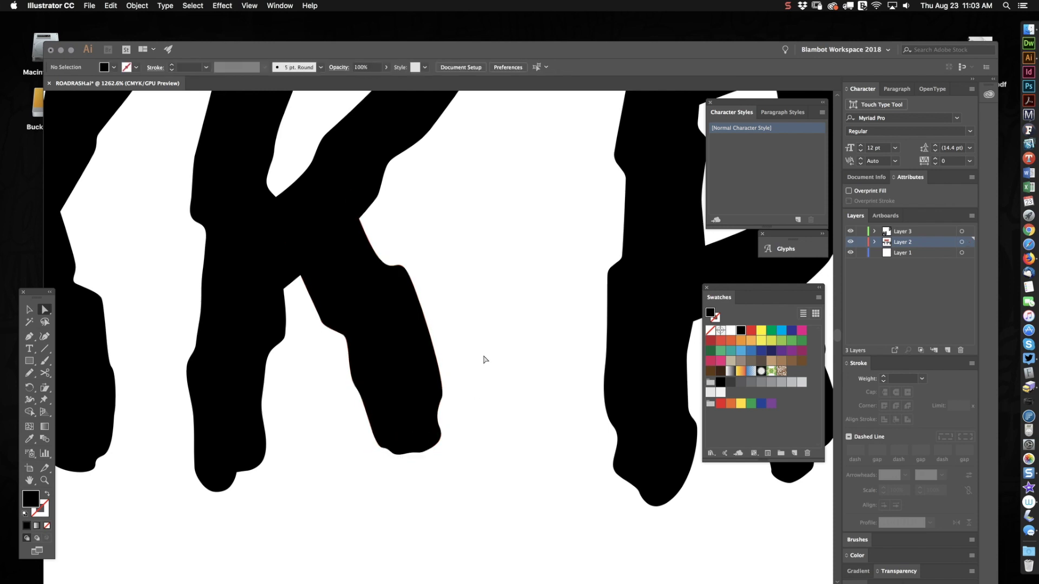
Nudge the second K's arm slightly left and down towards the stem
key("z")
left_click_drag(432, 293, 382, 349)
scroll(380, 317, "up", 4)
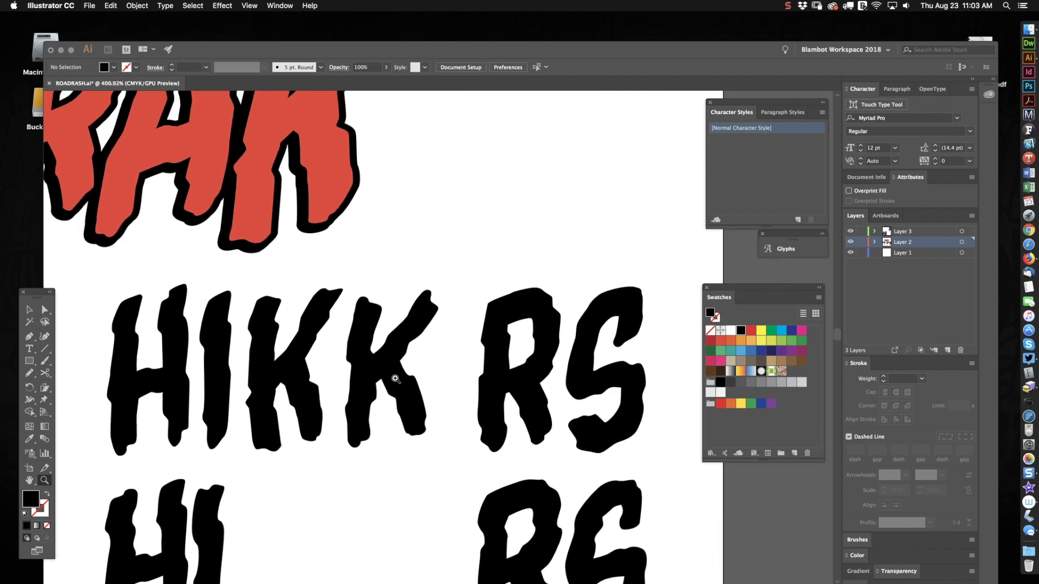
scroll(390, 341, "up", 4)
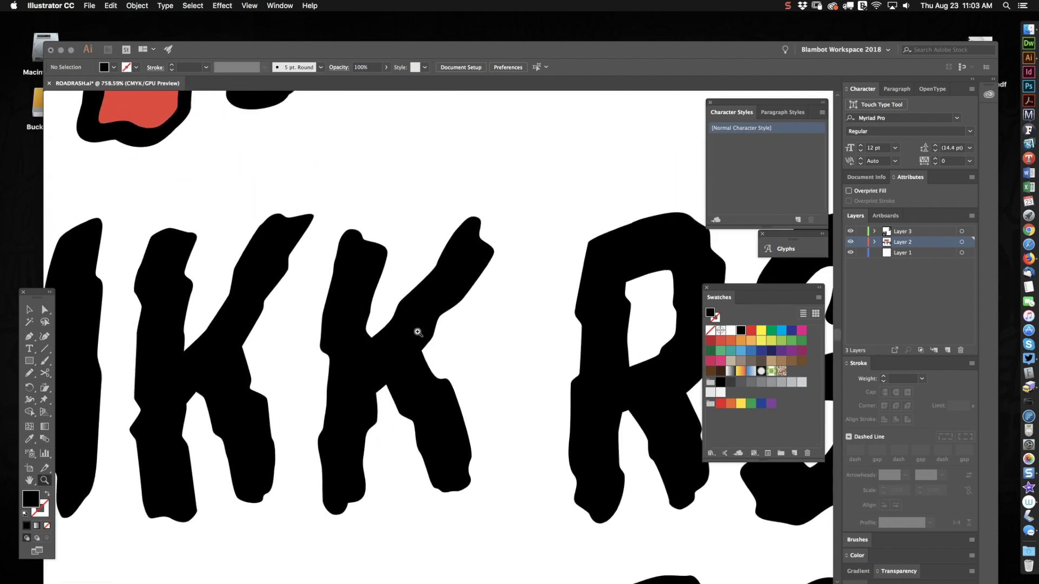
left_click_drag(439, 308, 433, 311)
left_click(461, 386)
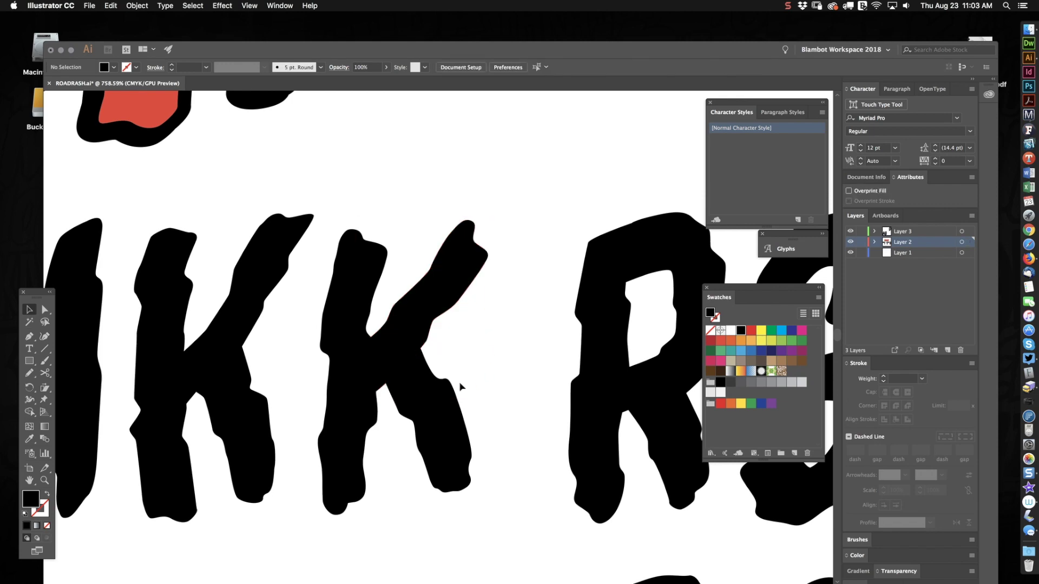
Duplicate the B from the upper alphabet row and place the copy on the pasteboard above the SHRAK lettering
scroll(425, 286, "down", 5)
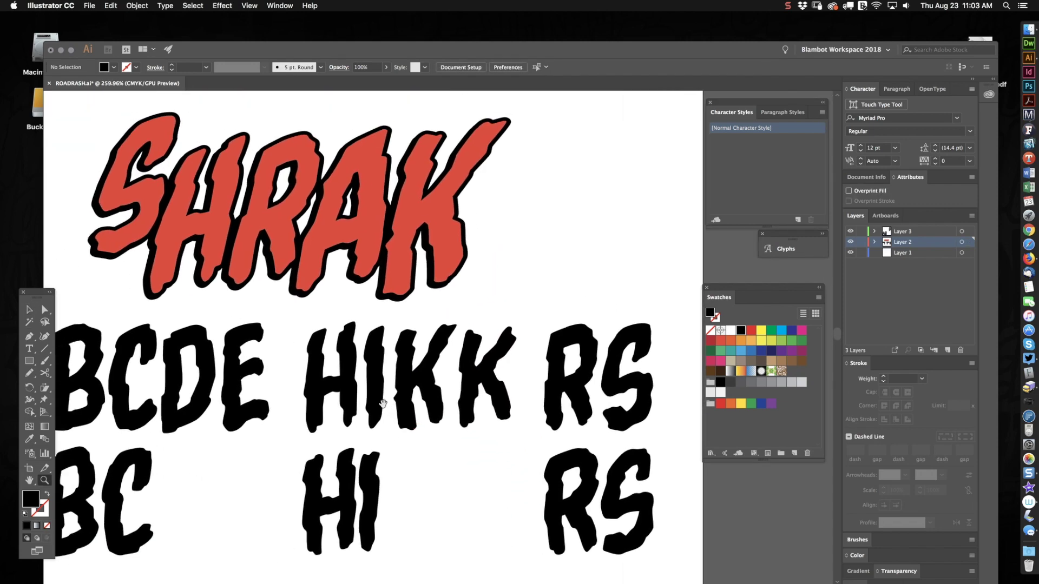
left_click_drag(348, 362, 367, 399)
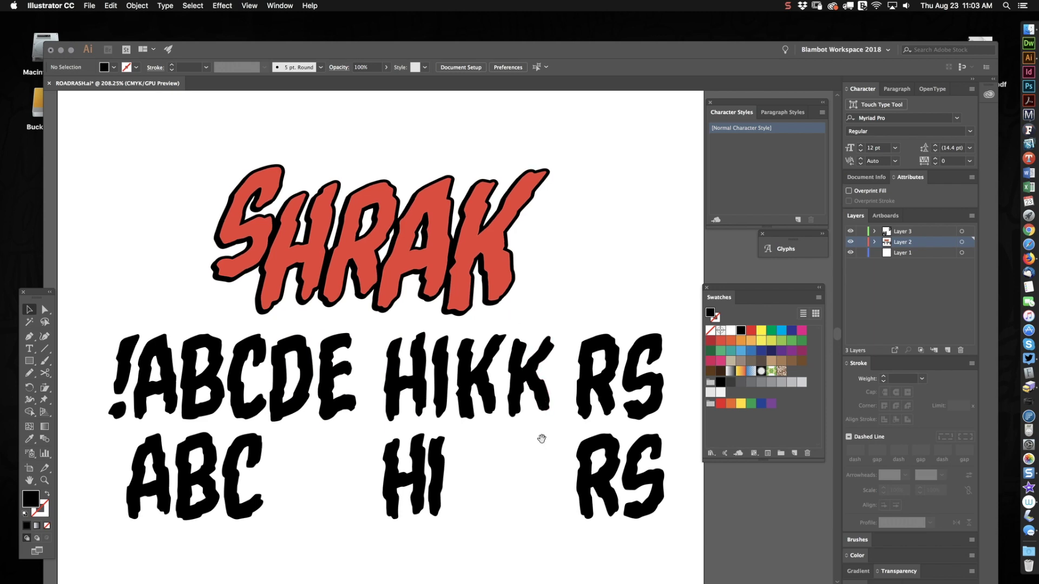
left_click_drag(542, 439, 520, 512)
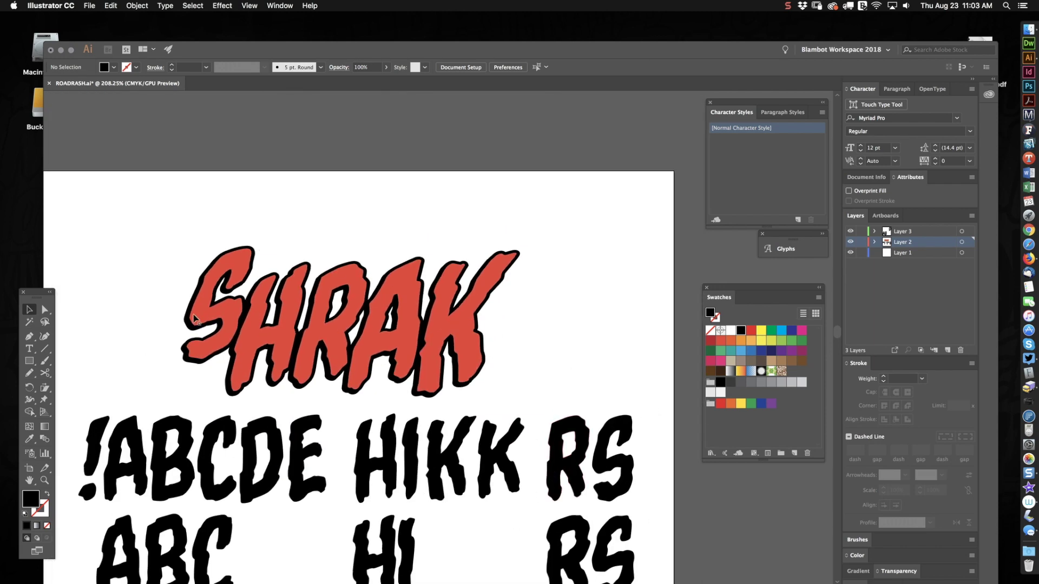
left_click_drag(363, 413, 414, 339)
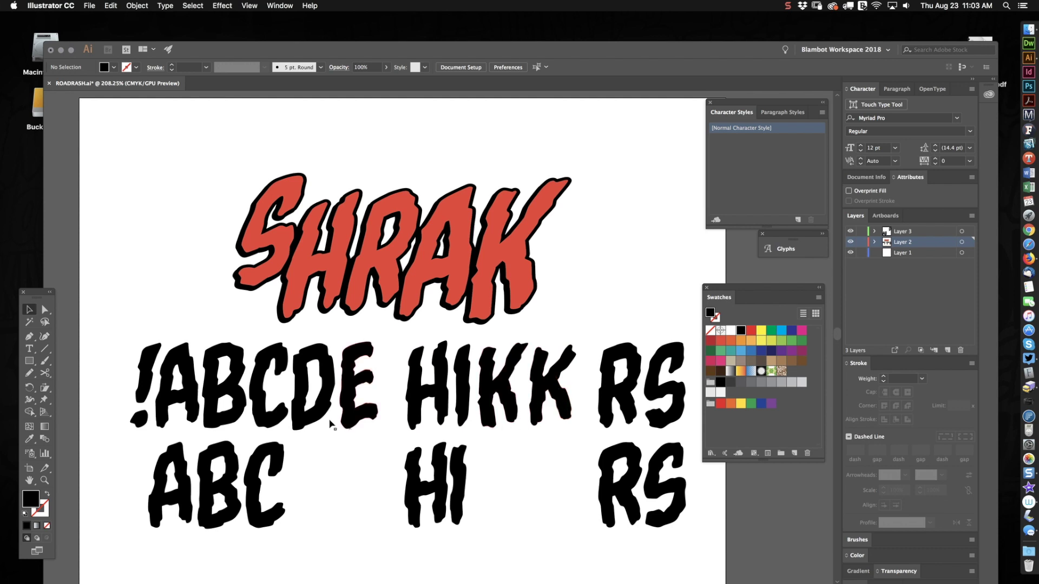
left_click_drag(344, 457, 347, 379)
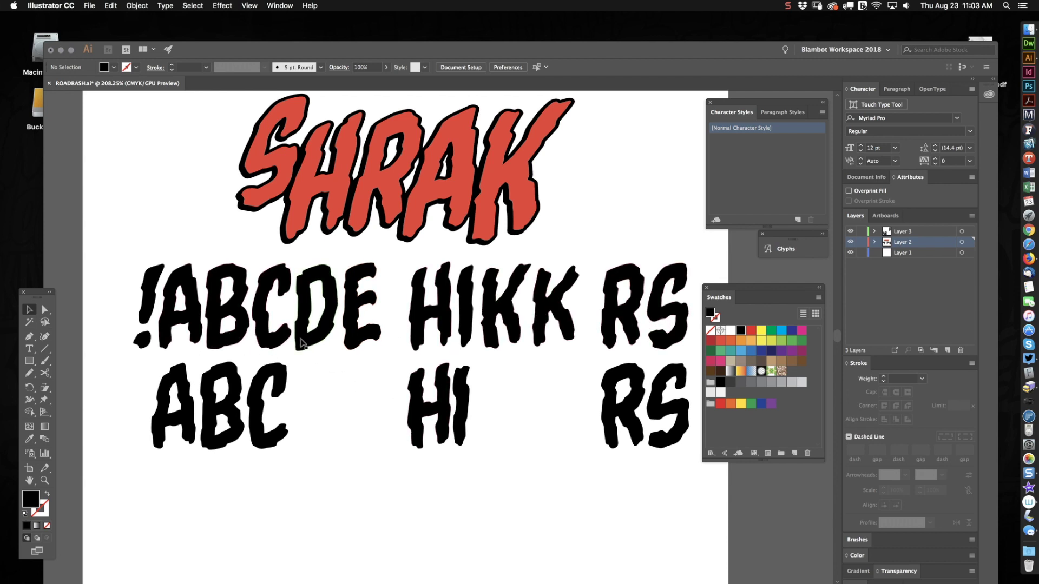
left_click_drag(244, 338, 167, 190)
scroll(213, 309, "up", 5)
left_click_drag(212, 308, 215, 378)
left_click_drag(186, 337, 295, 136)
left_click(450, 260)
Duplicate the R and the E from the upper row and place the copies side by side above SHRAK
left_click_drag(521, 398, 474, 307)
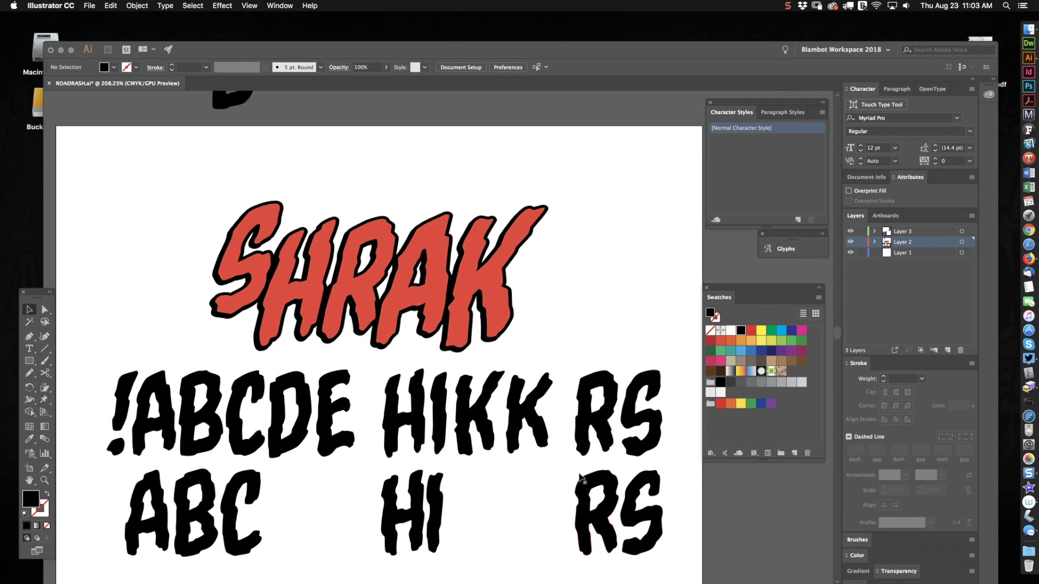
left_click_drag(611, 443, 298, 165)
left_click(447, 328)
scroll(447, 329, "left", 2)
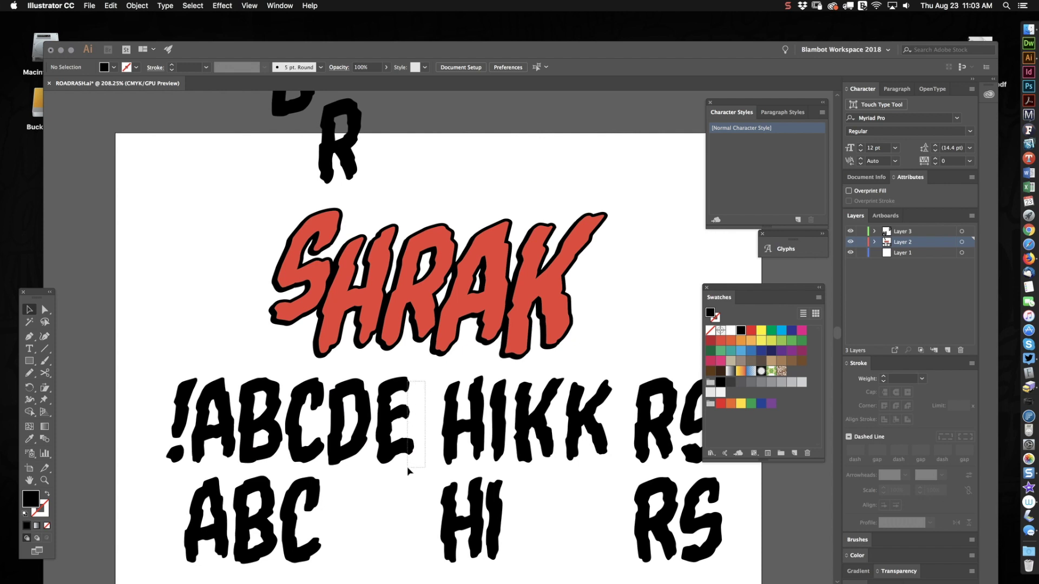
left_click_drag(407, 465, 407, 178)
left_click(583, 357)
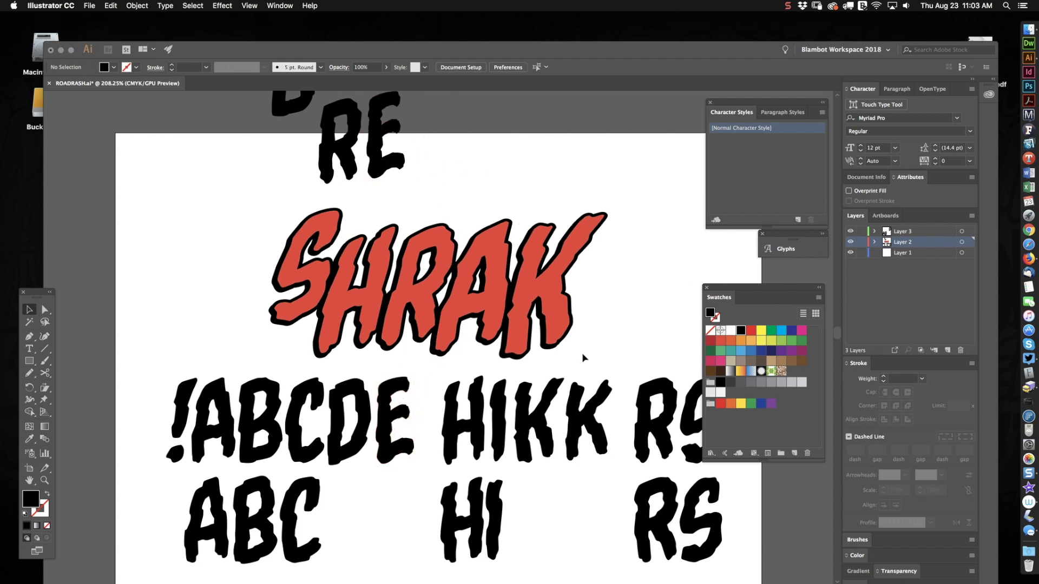
Duplicate both Ks from the upper row and place the copies after the copied E above SHRAK
scroll(583, 358, "right", 2)
scroll(584, 358, "up", 1)
left_click_drag(556, 412, 456, 486)
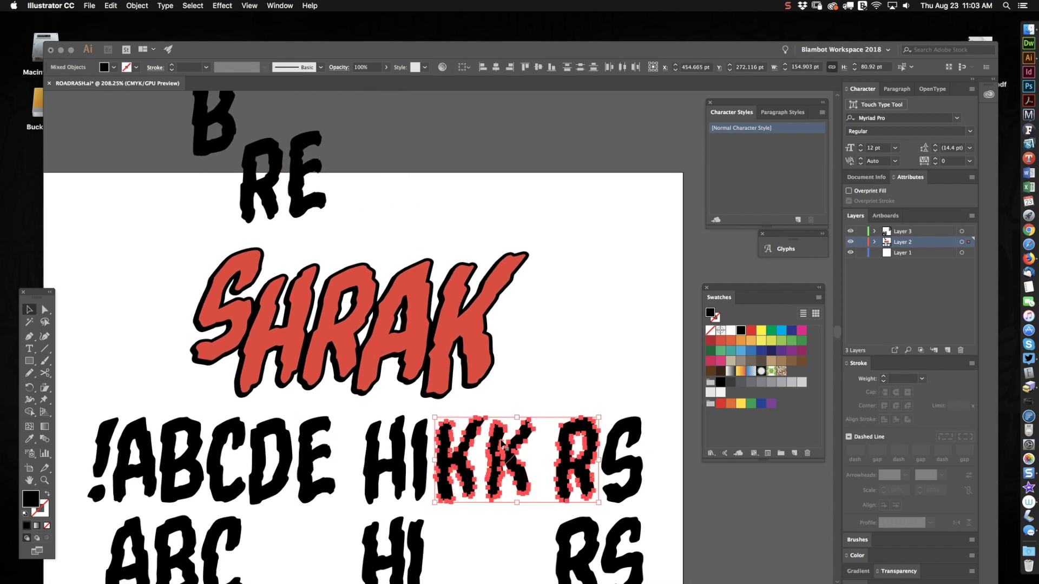
left_click(540, 436)
left_click(509, 458)
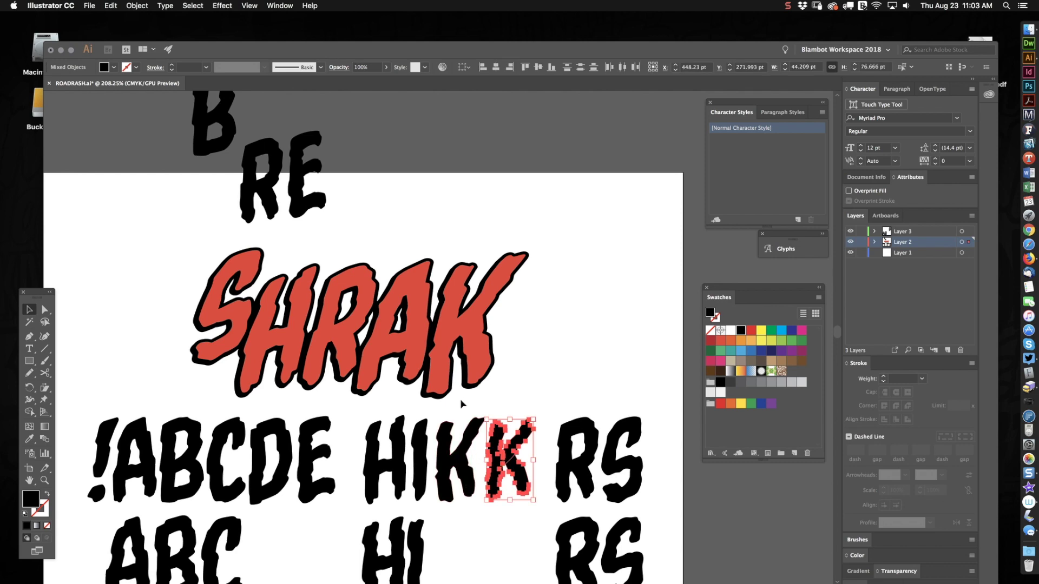
left_click(462, 465, "shift")
left_click_drag(463, 466, 358, 179)
left_click(516, 211)
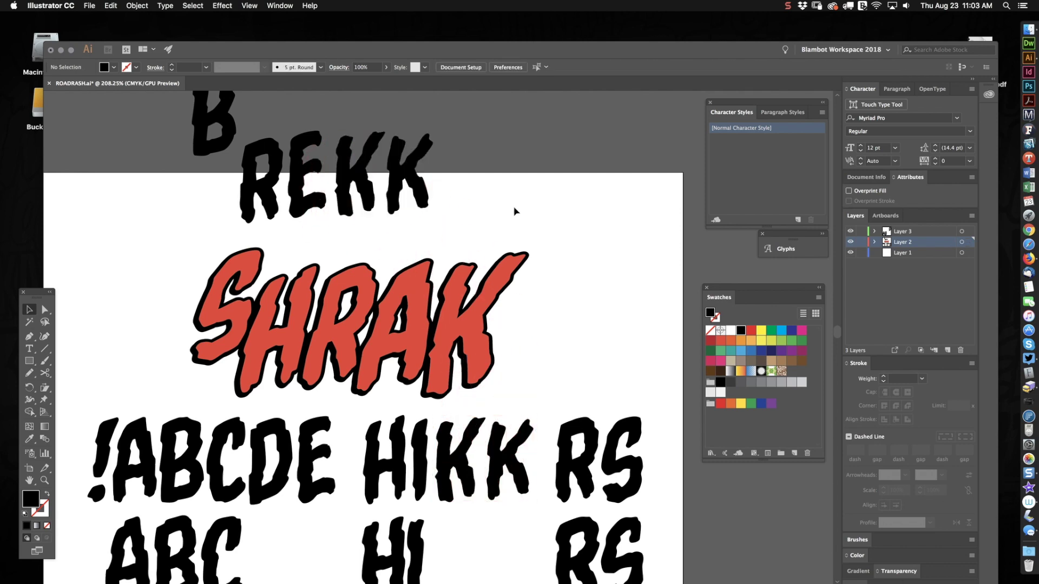
Duplicate the C from the upper row in front of the copied REKK letters and delete the copied B
left_click_drag(423, 192, 466, 400)
key("z")
left_click_drag(322, 341, 380, 311)
left_click_drag(305, 366, 310, 318)
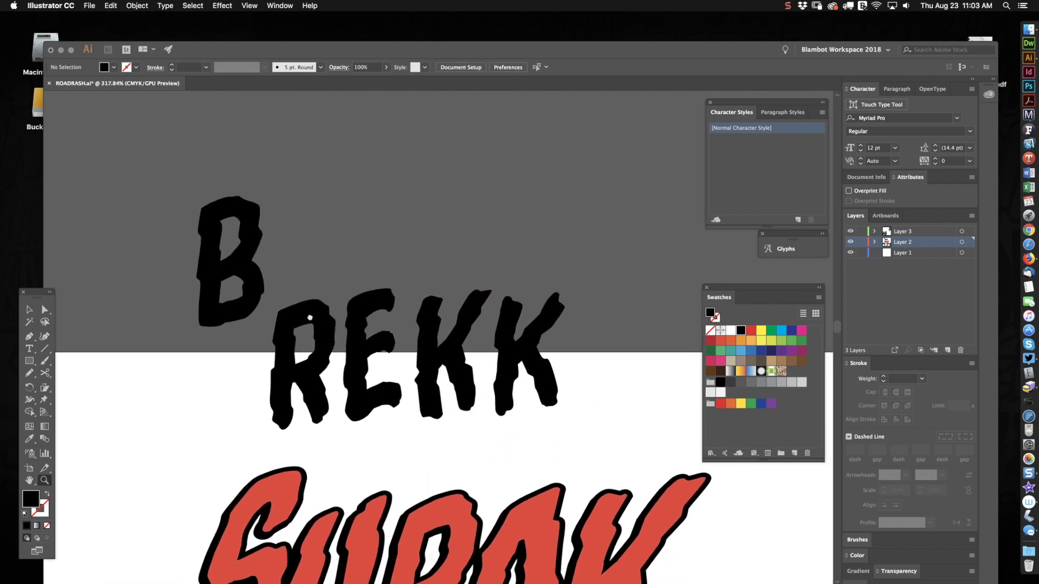
scroll(319, 330, "down", 2)
scroll(215, 414, "down", 10)
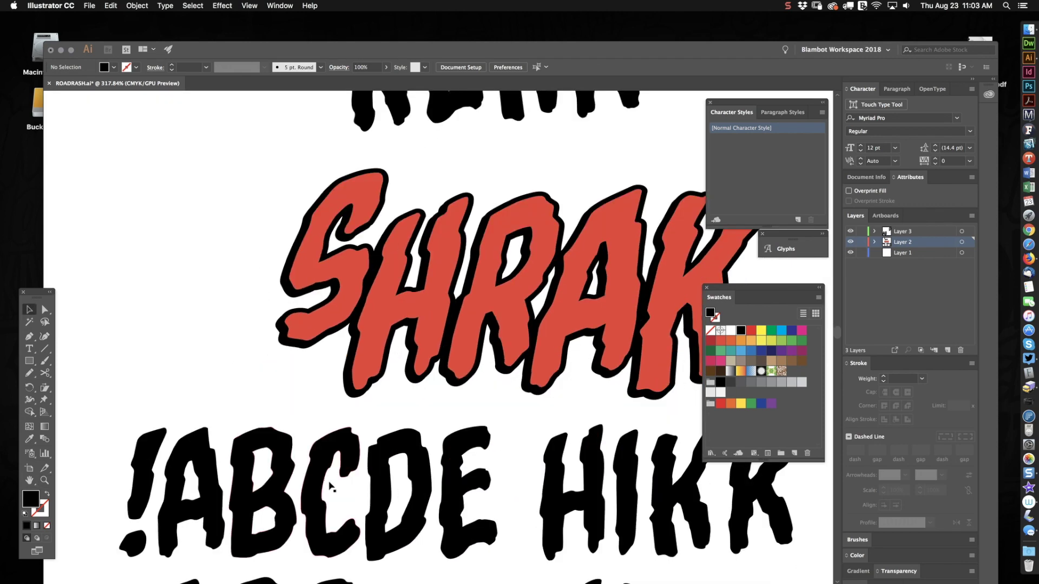
left_click_drag(349, 468, 279, 341)
left_click(302, 238)
key("Delete")
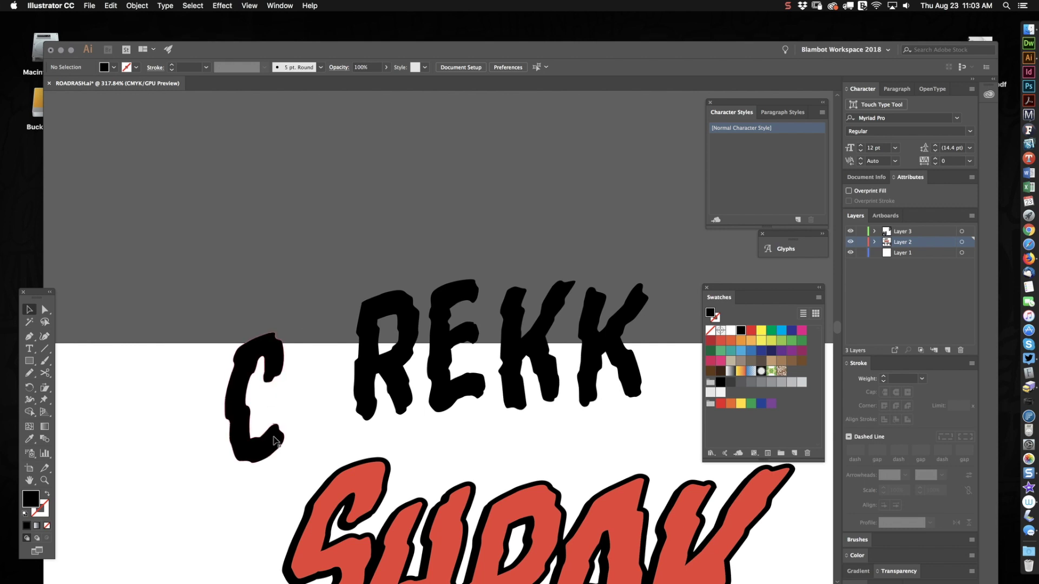
Move the copied C up onto the empty pasteboard and place the REKK letters beside it to spell CREKK
left_click_drag(274, 435, 286, 247)
left_click_drag(365, 208, 350, 356)
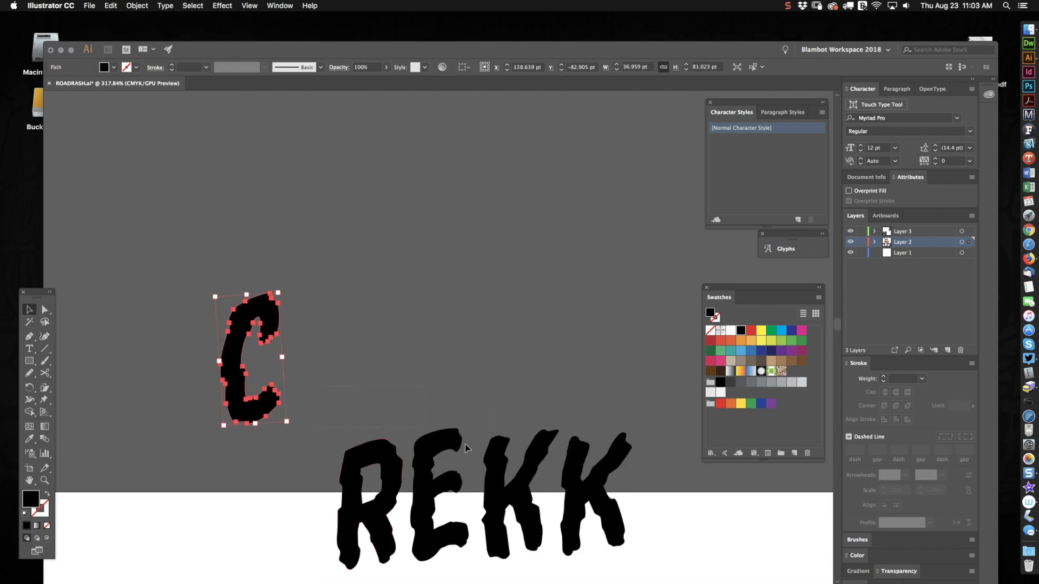
left_click_drag(595, 495, 541, 354)
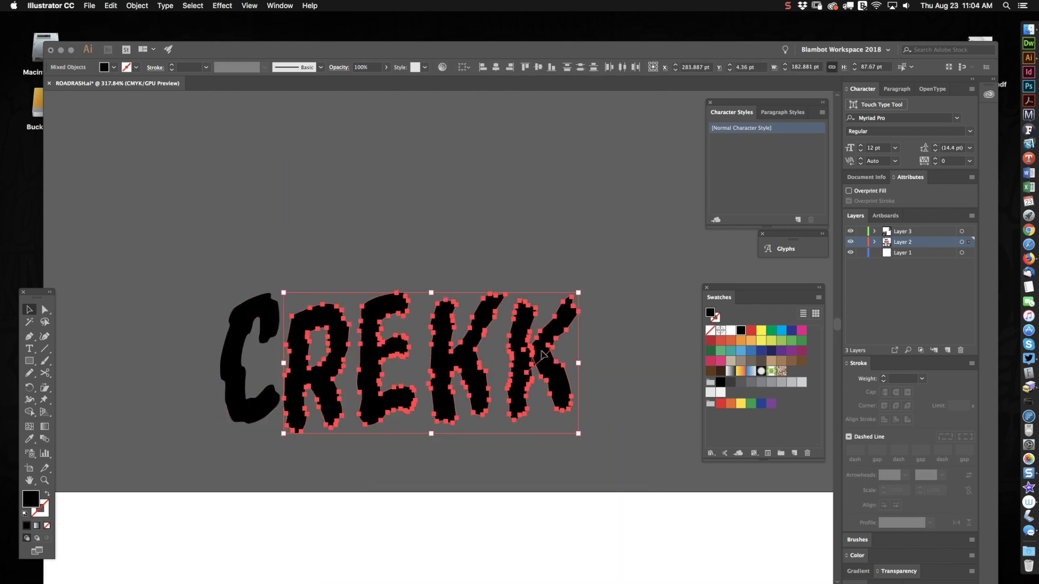
left_click(325, 267)
Move the R and the E of CREKK left to tighten their spacing, raising the E slightly
left_click(283, 288)
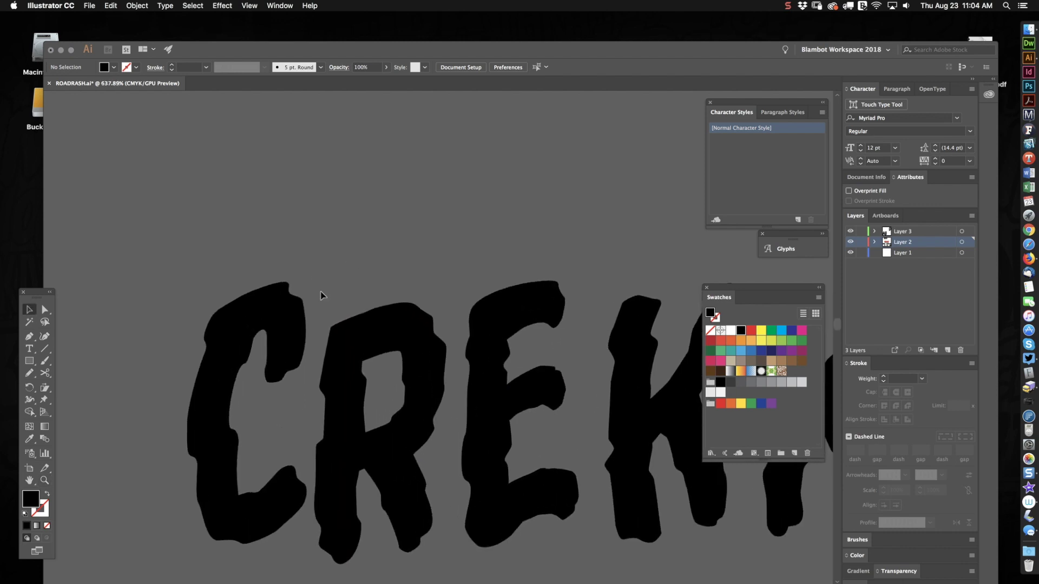
left_click(427, 346)
left_click(529, 321)
left_click_drag(522, 311, 498, 291)
left_click(482, 195)
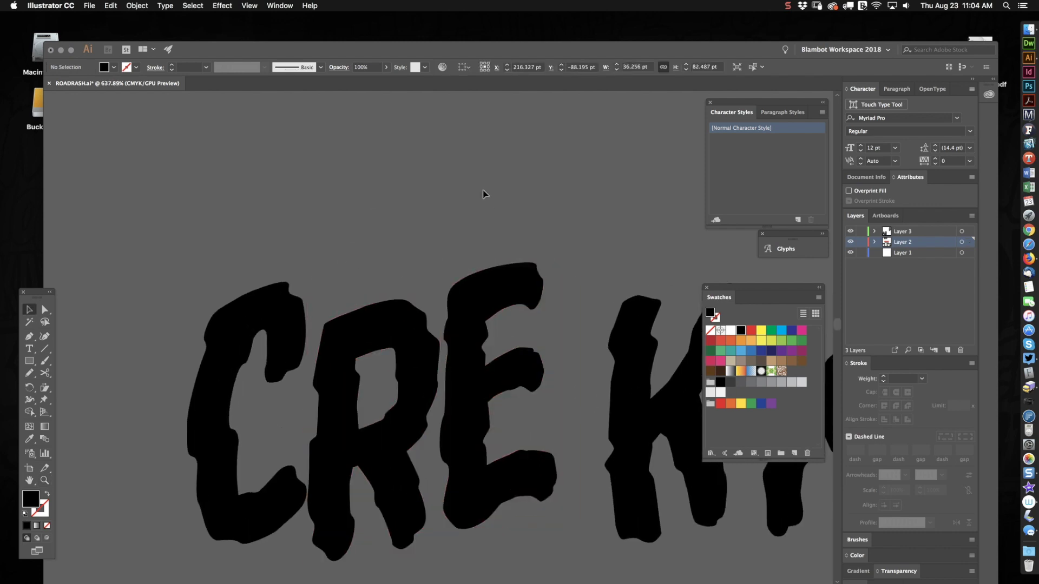
Move both Ks of CREKK left so they sit close beside the E and each other
left_click_drag(537, 330, 405, 241)
mouse_move(531, 347)
left_mouse_down()
mouse_move(515, 335)
mouse_move(544, 337)
mouse_move(517, 331)
left_mouse_up()
left_click_drag(599, 354, 503, 368)
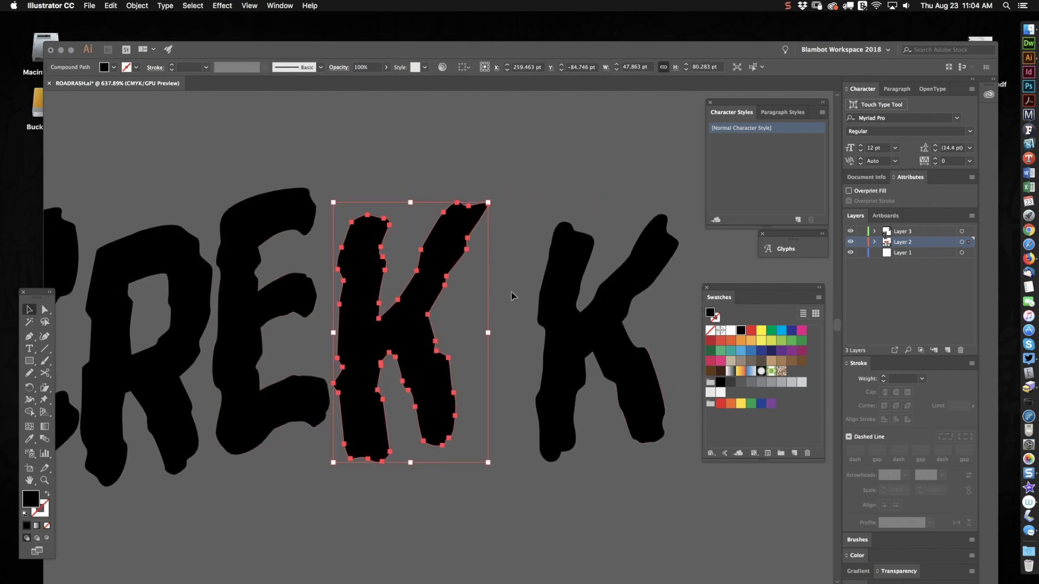
left_click_drag(512, 294, 586, 382)
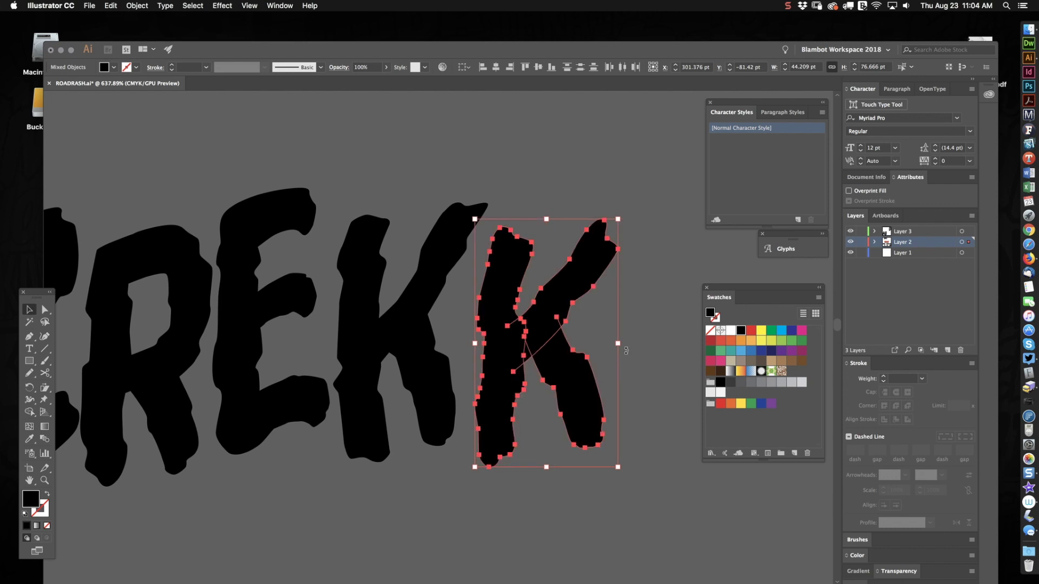
Unite the last K's stem, arm and leg into one shape and nudge it left and down towards the first K
key("super+4")
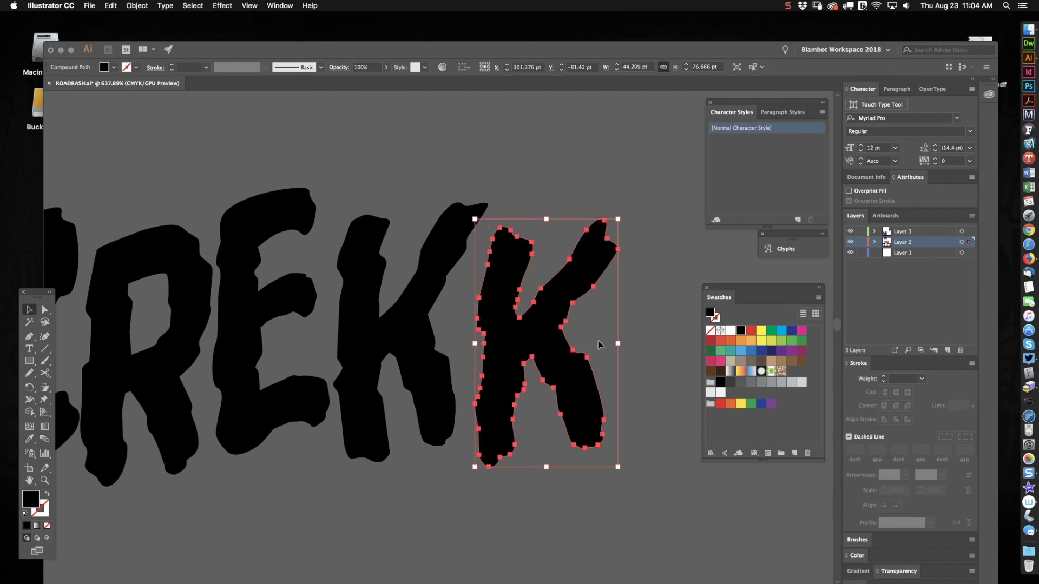
left_click_drag(562, 340, 550, 351)
left_click(582, 369)
Scale up the letters after the C in CREKK, bringing the E and both Ks together to about 124 pt wide and 91 pt tall
key("z")
left_click_drag(483, 303, 392, 341)
scroll(466, 365, "right", 5)
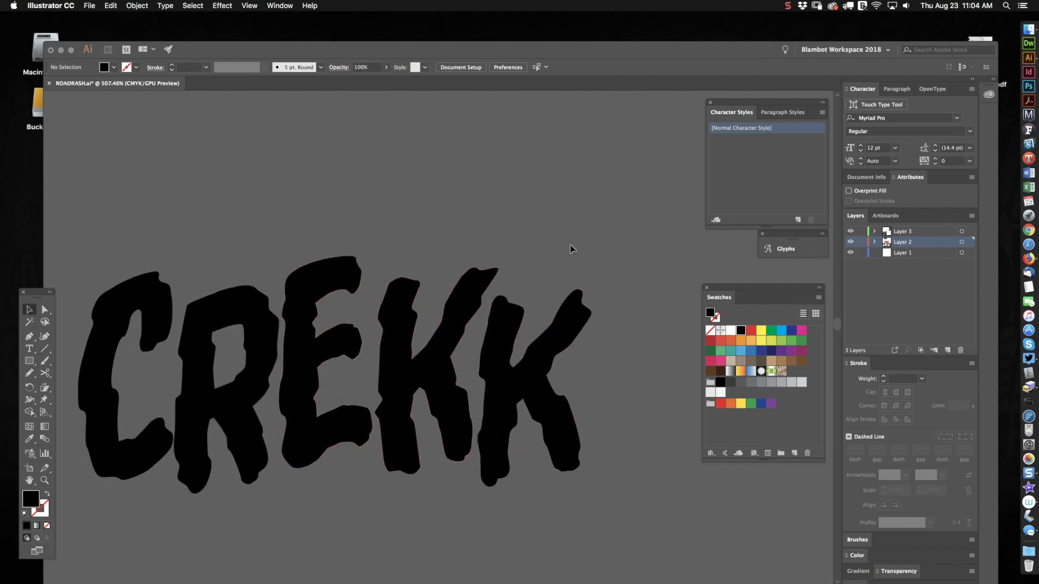
left_click(250, 490)
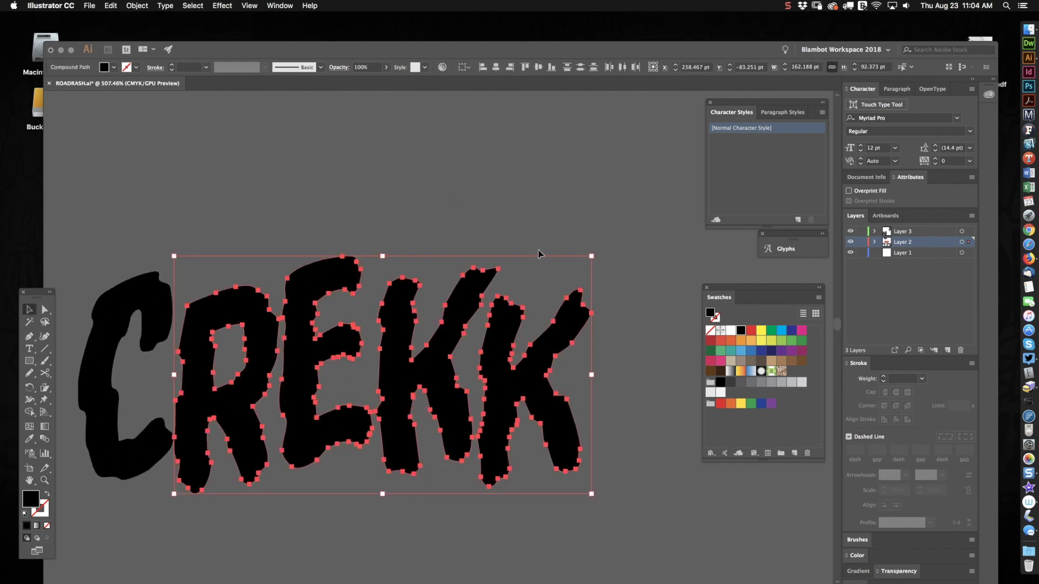
left_click_drag(593, 257, 615, 240)
left_click(252, 455, "shift")
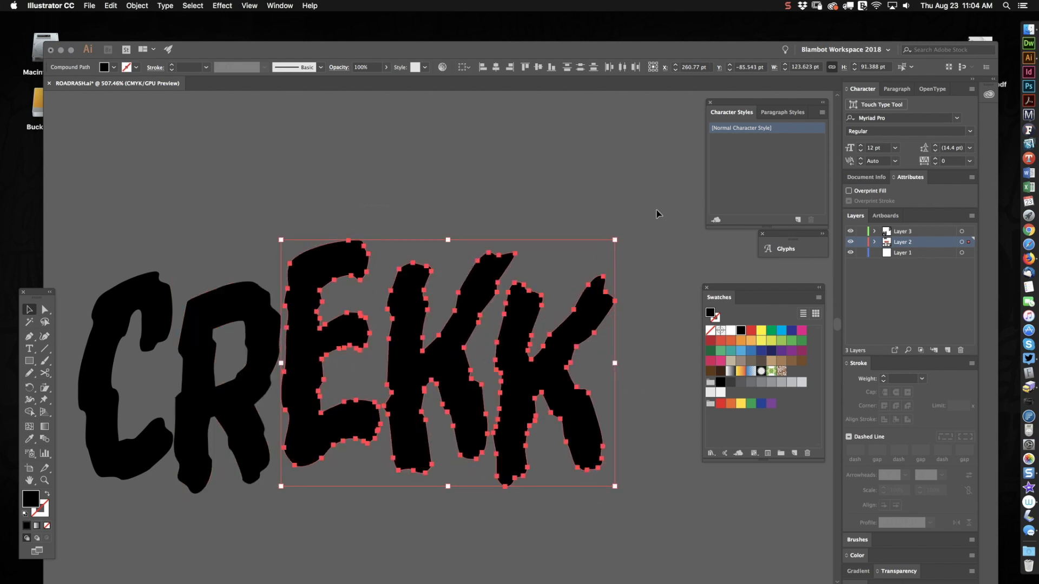
Enlarge both Ks of CREKK further, making the last K the biggest and extending it lower
left_click(352, 419, "shift")
left_click_drag(615, 488, 631, 504)
left_click_drag(659, 417, 644, 260)
left_click_drag(611, 311, 611, 321)
left_click(621, 210)
Nudge the C and the R of CREKK to the left to even out the spacing before the E
left_click_drag(615, 227, 112, 406)
left_click(156, 381)
left_click_drag(154, 459, 144, 455)
left_click_drag(138, 456, 137, 456)
left_click(222, 531)
left_click_drag(112, 212, 211, 326)
left_click(100, 230)
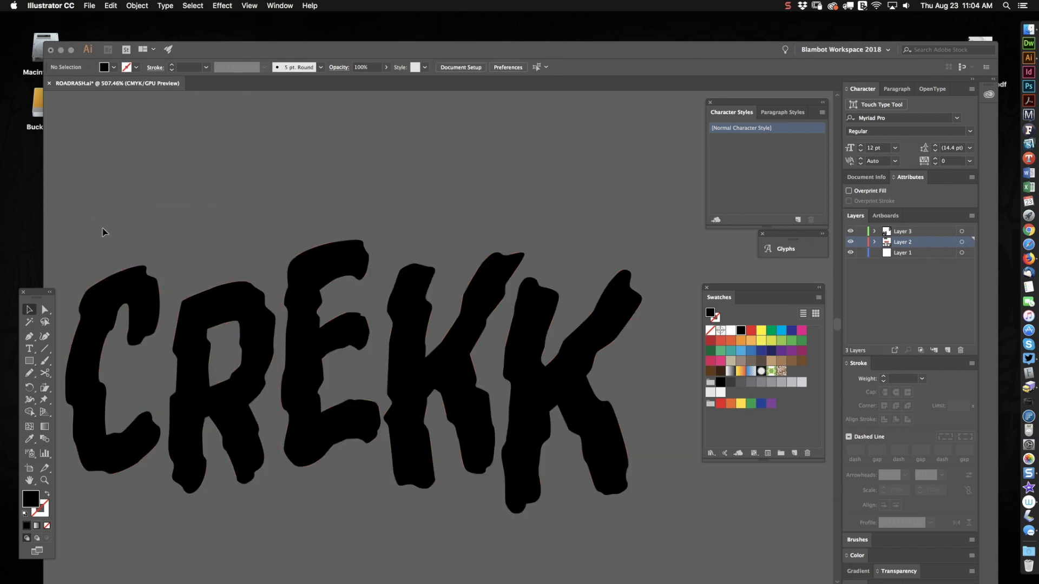
Shear all the CREKK letters so they slant to the right and rise slightly towards the last K
key("super+a")
key("s")
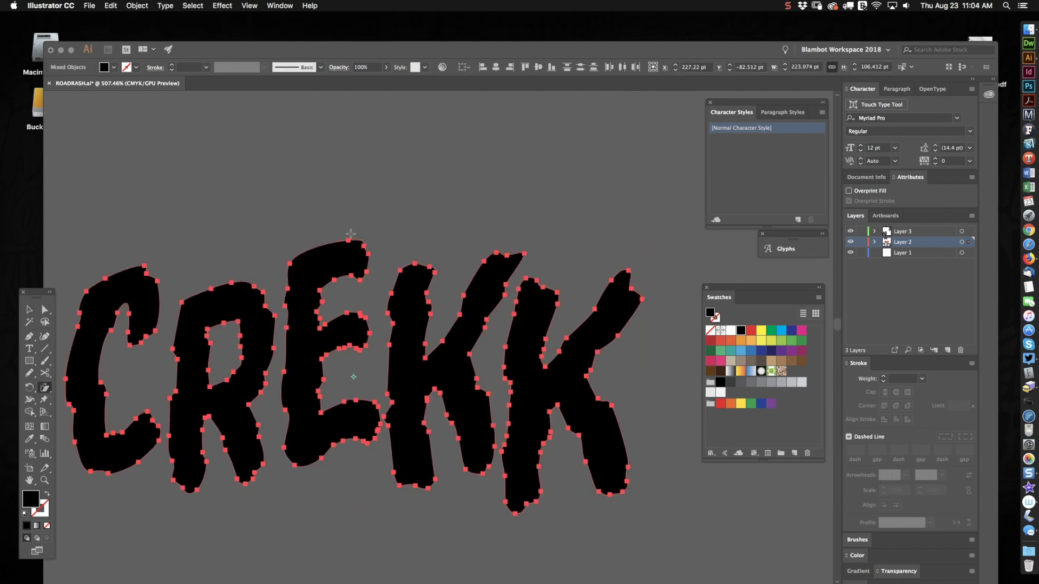
left_click_drag(370, 221, 443, 190)
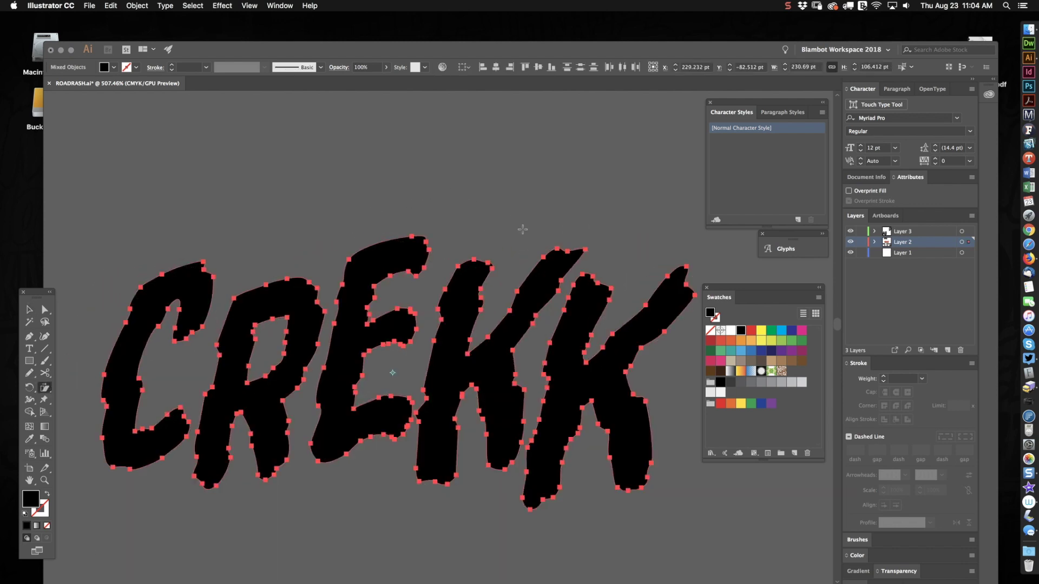
left_click_drag(598, 283, 536, 240)
left_click_drag(651, 342, 656, 320)
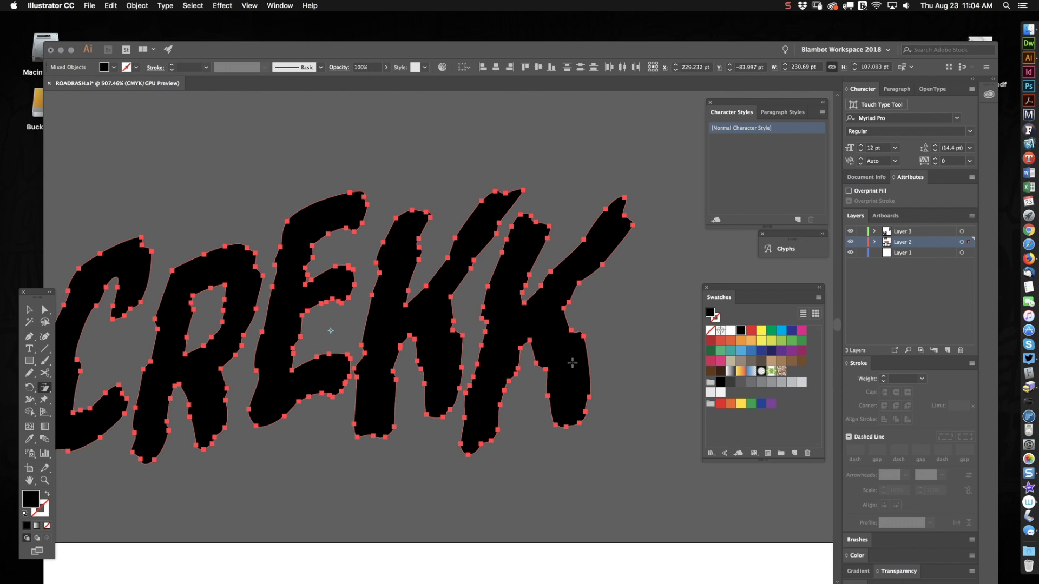
scroll(411, 346, "left", 2)
scroll(395, 414, "up", 1)
scroll(395, 414, "right", 1)
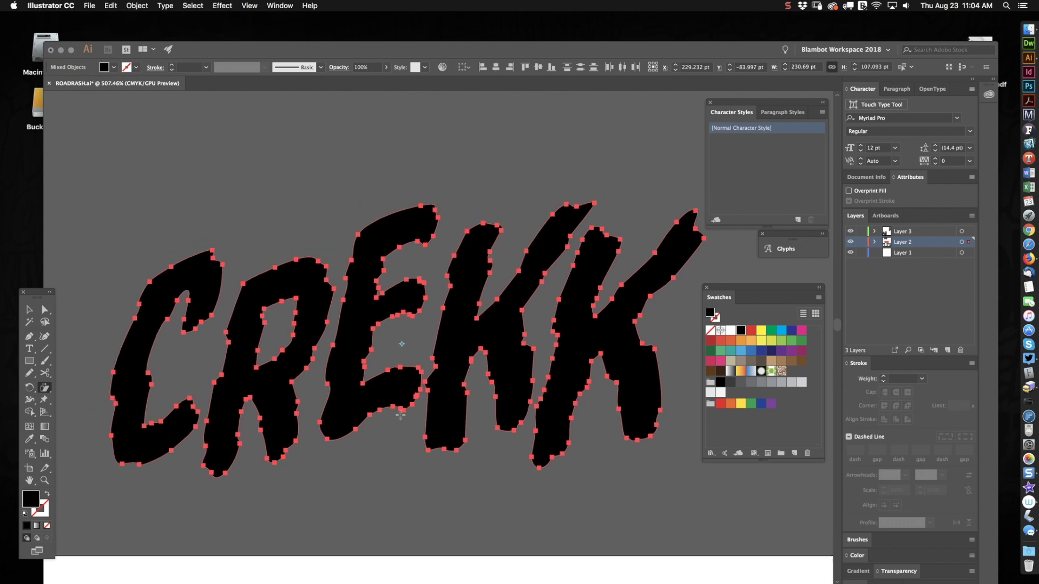
key("v")
left_click(346, 514)
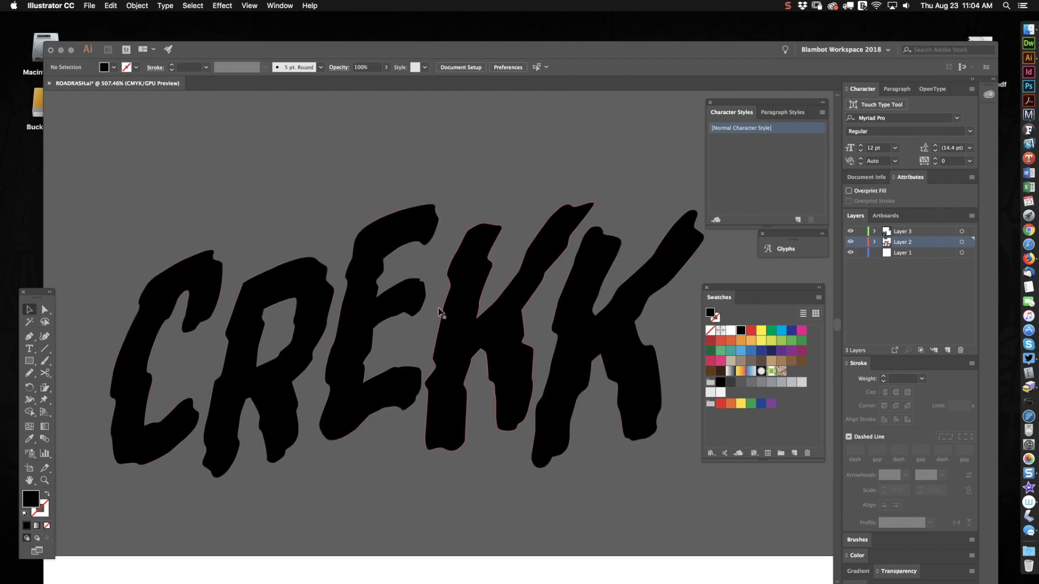
Scale the whole CREKK word down to about 199 pt wide and 92 pt tall and combine its letters into one compound path
left_click_drag(116, 214, 612, 445)
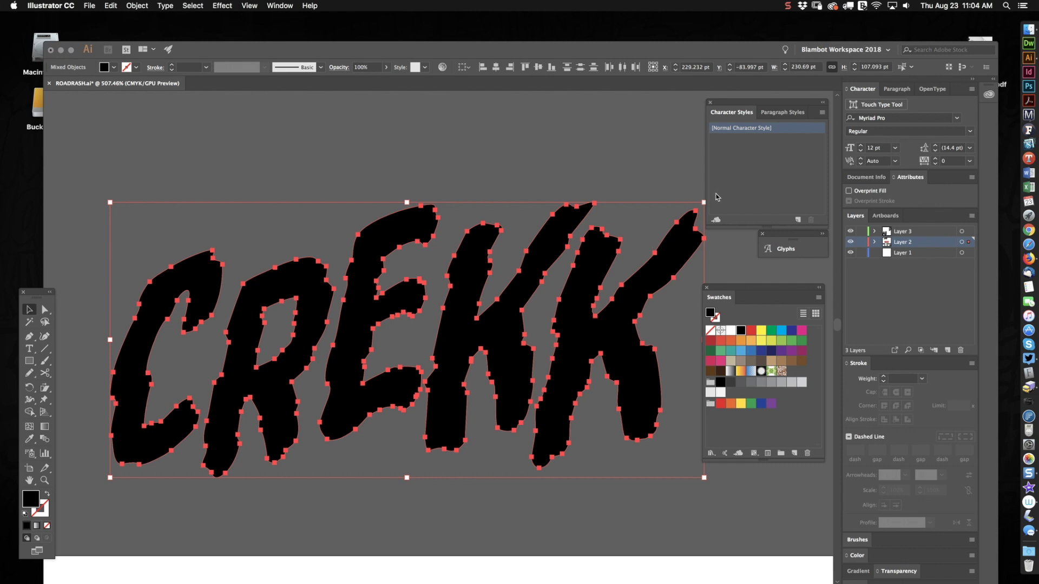
left_click_drag(703, 204, 621, 240)
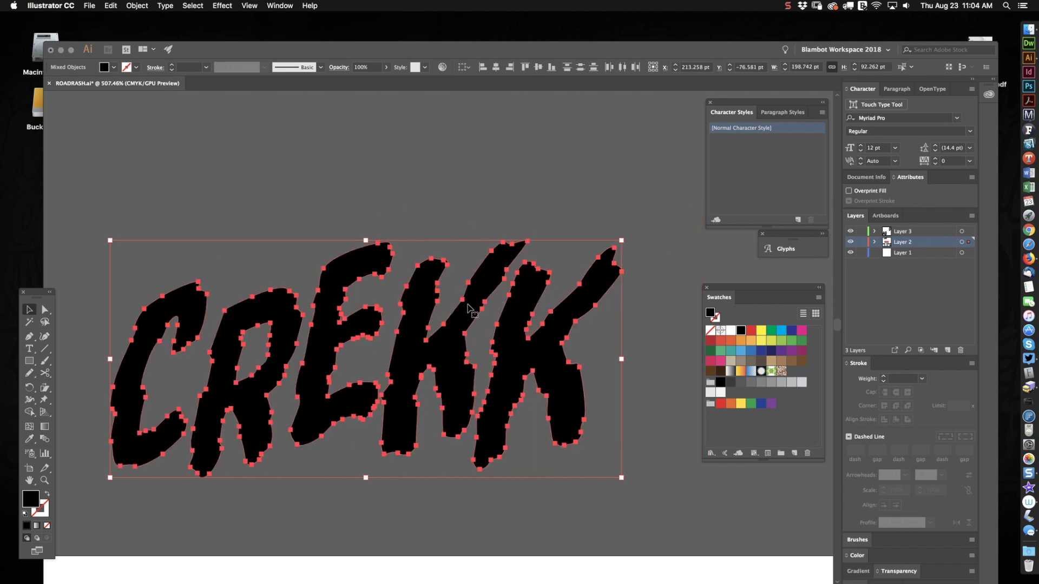
key("super+8")
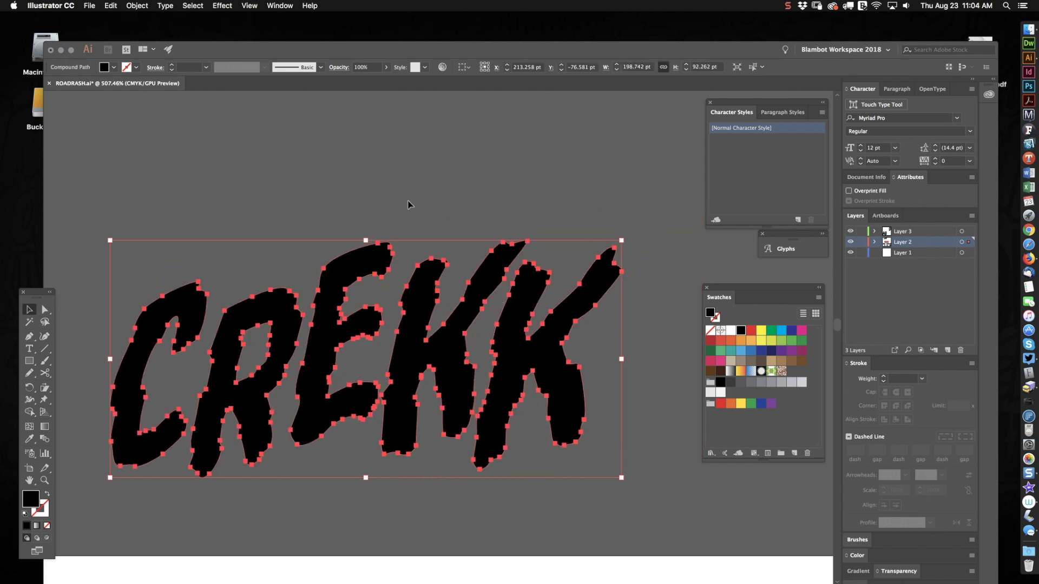
Add a black offset outline about 202 pt wide and 95 pt tall behind CREKK and fill the front letters with light orange
key("F2")
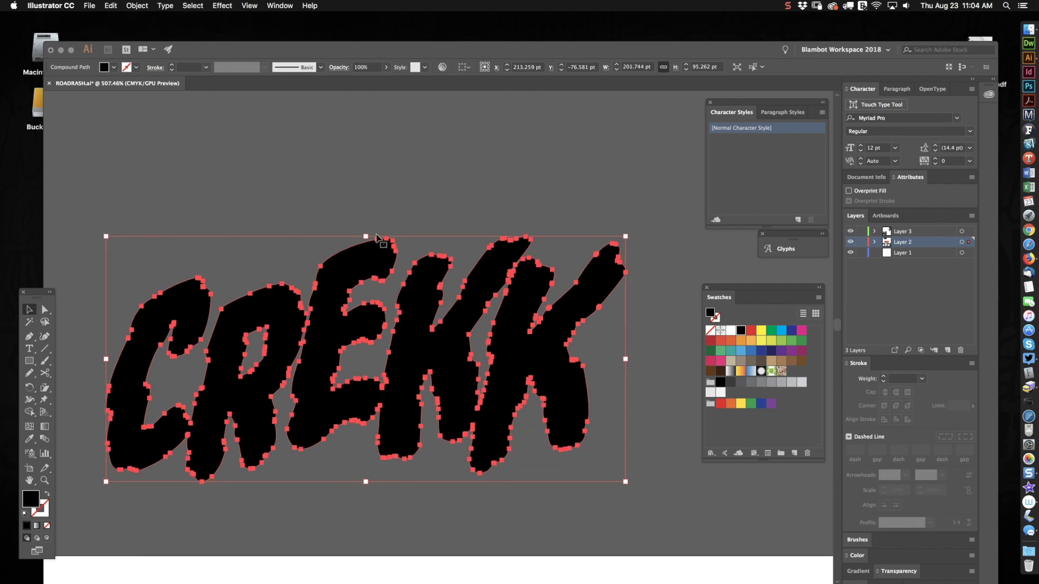
left_click_drag(443, 181, 343, 343)
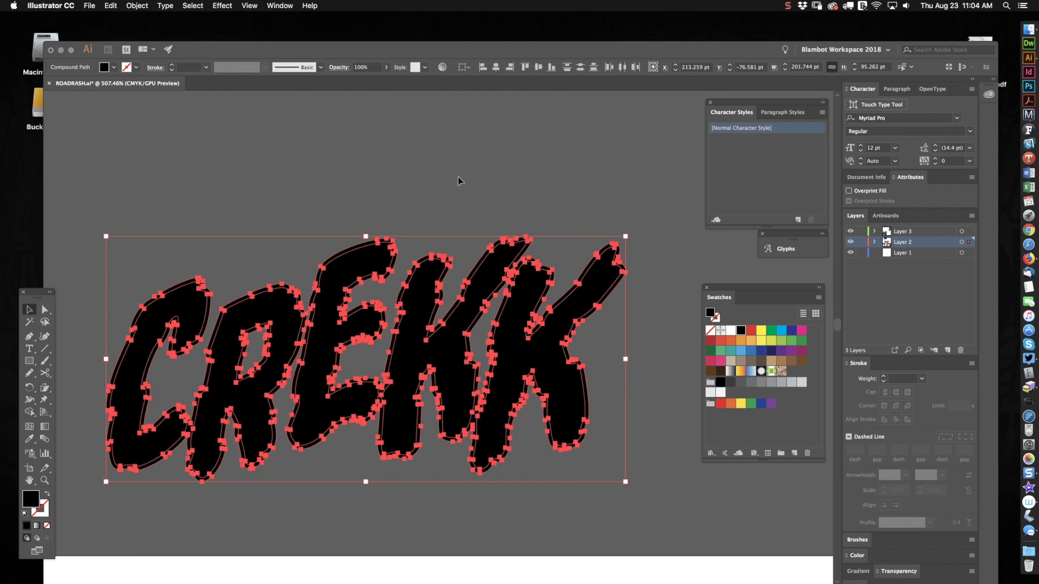
key("super+z")
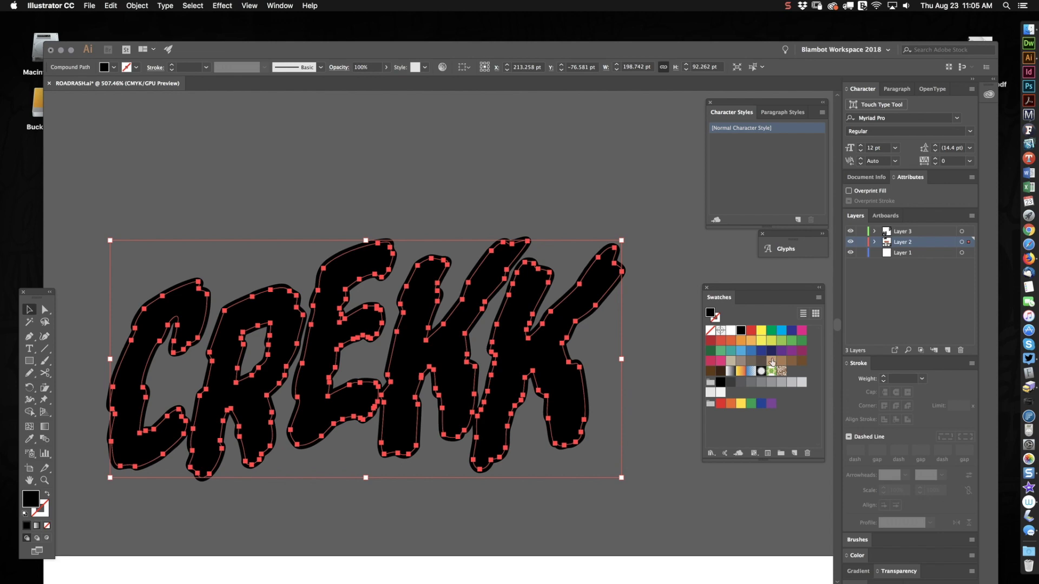
left_click(751, 341)
left_click(475, 179)
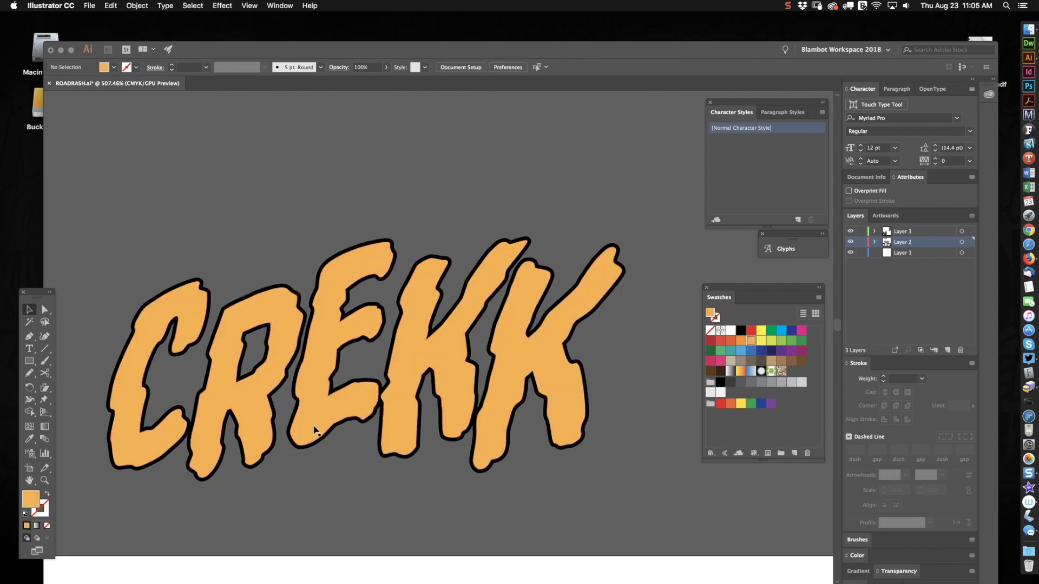
Shift the black outline behind CREKK slightly down and to the right so it forms a drop shadow
scroll(237, 467, "up", 4)
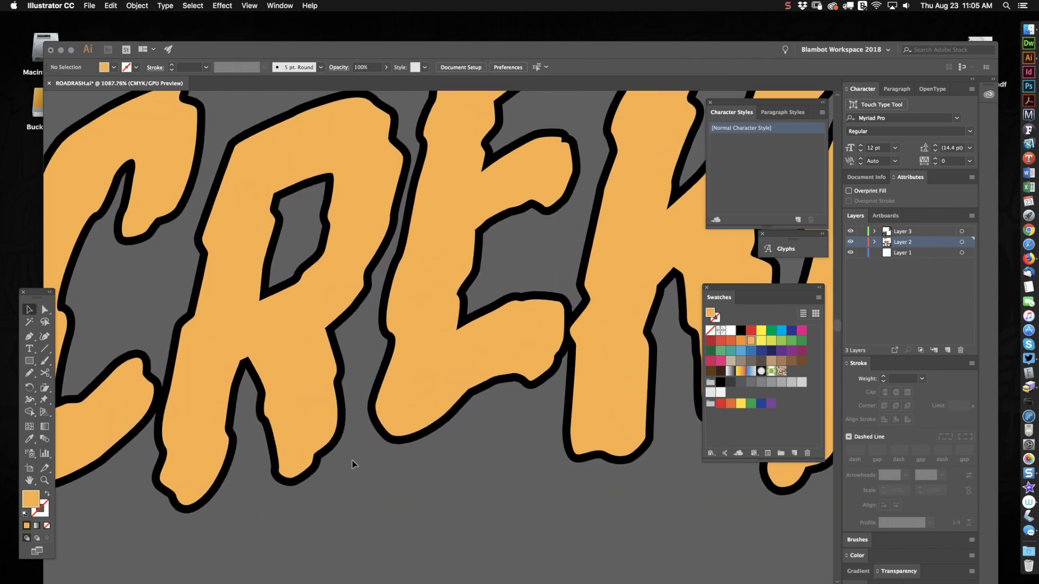
left_click_drag(338, 441, 345, 452)
left_click(401, 468)
Examine the orange CREKK lettering with its black outline and shadow at different magnifications
scroll(501, 368, "down", 5)
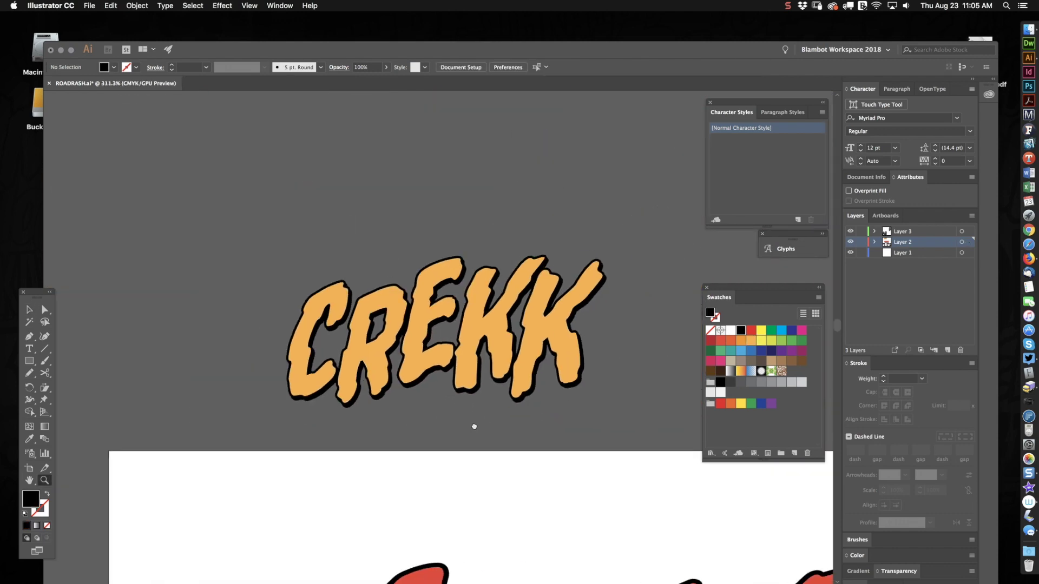
scroll(425, 360, "up", 3)
scroll(438, 368, "down", 1)
scroll(466, 388, "up", 2)
scroll(466, 388, "right", 1)
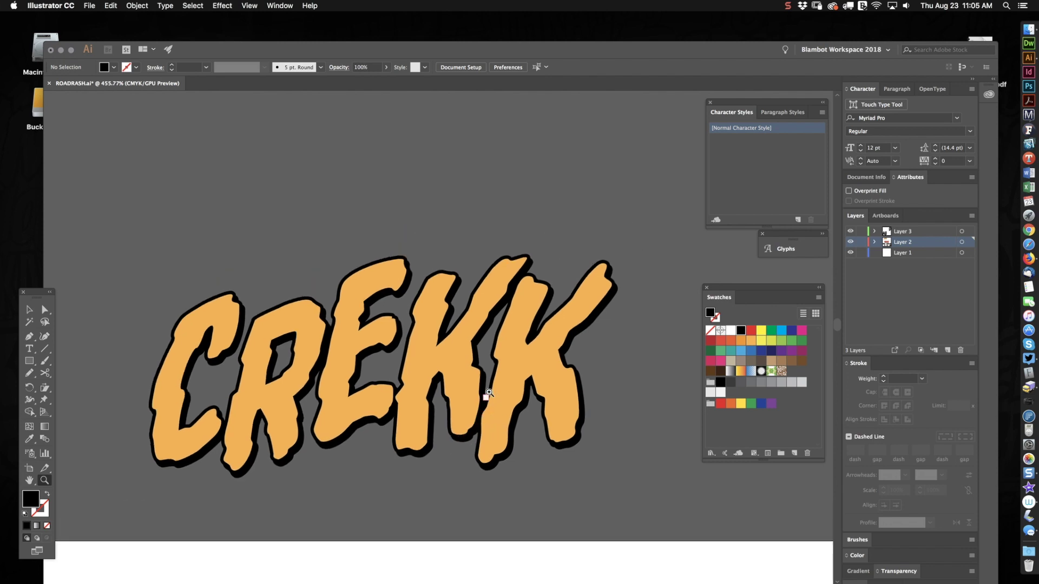
scroll(366, 402, "up", 2)
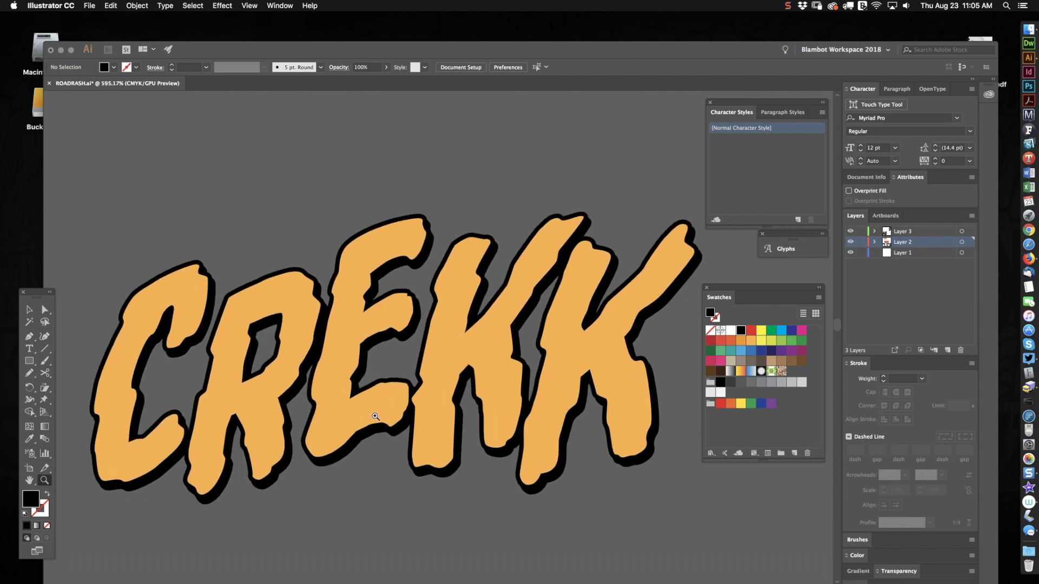
scroll(574, 384, "down", 2)
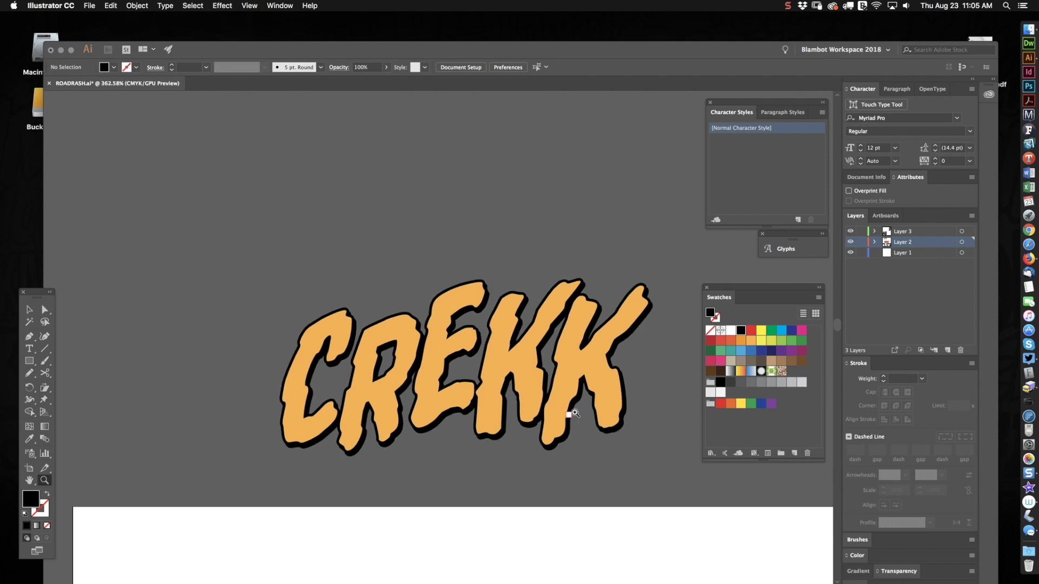
scroll(617, 419, "down", 1)
scroll(617, 420, "right", 1)
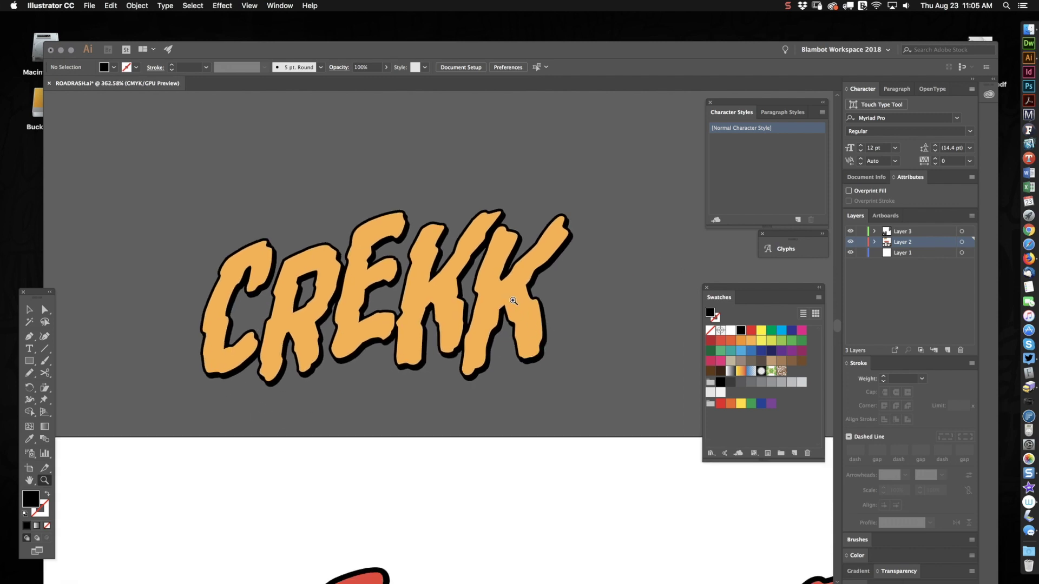
scroll(513, 307, "up", 3)
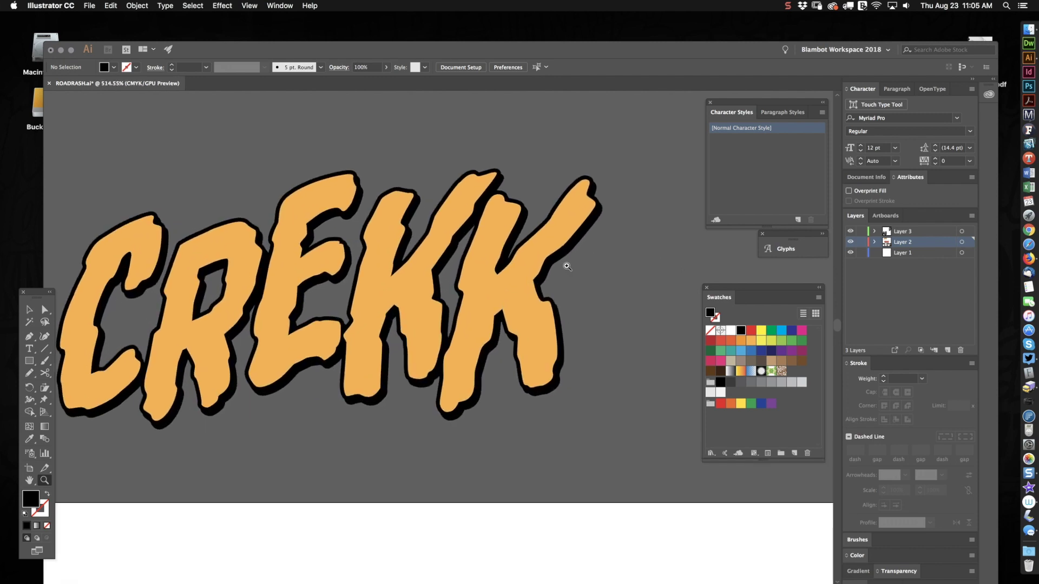
scroll(469, 350, "down", 3)
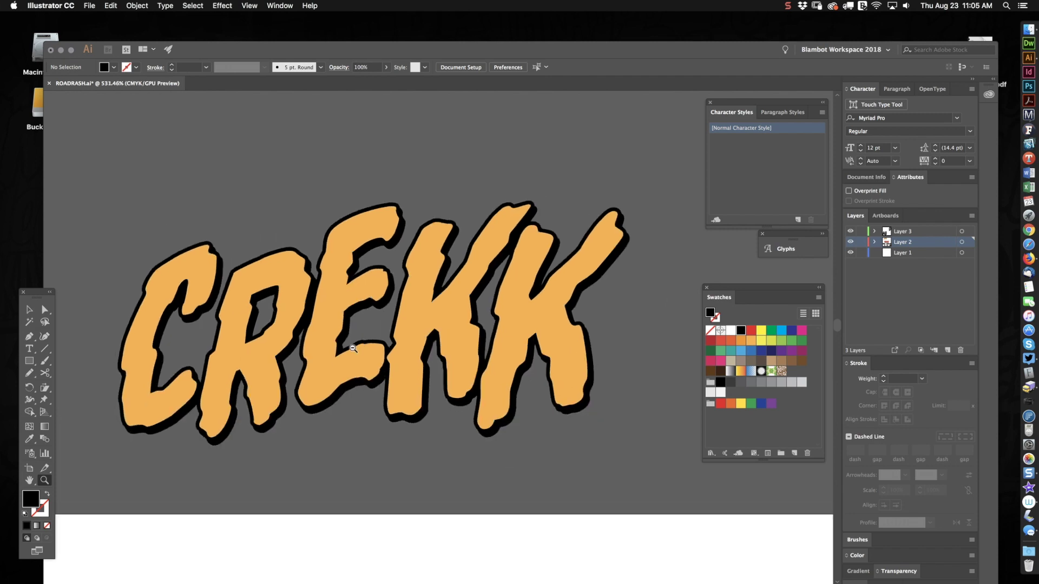
Move CREKK with its outline onto the artboard's upper edge above SHRAK and enlarge it to about 275 pt wide and 132 pt tall
scroll(479, 407, "down", 3)
scroll(479, 407, "down", 5)
scroll(479, 407, "right", 2)
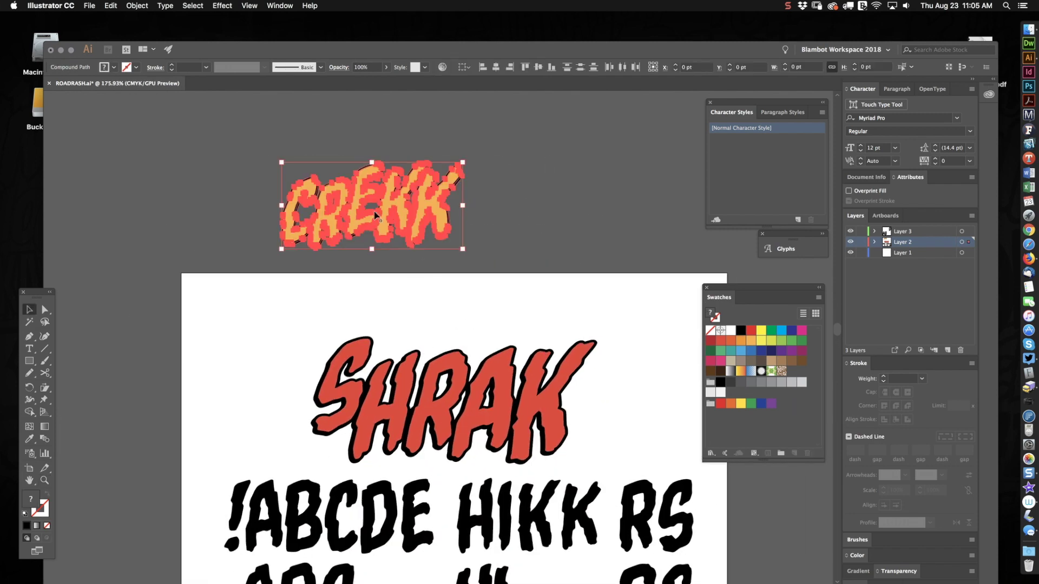
left_click_drag(374, 212, 390, 306)
left_click_drag(481, 257, 442, 274)
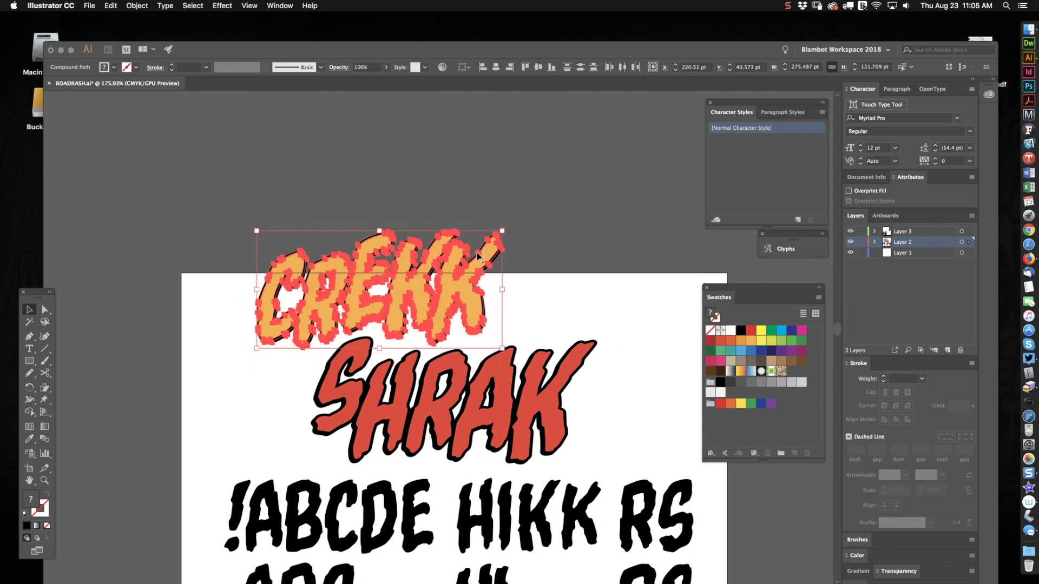
left_click(391, 344)
scroll(530, 329, "down", 3)
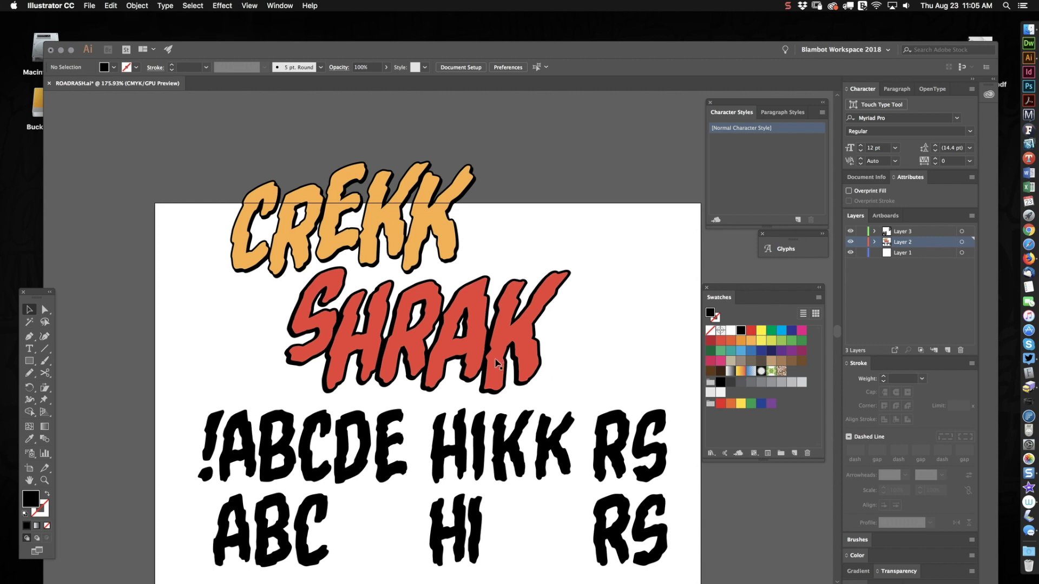
scroll(576, 368, "down", 3)
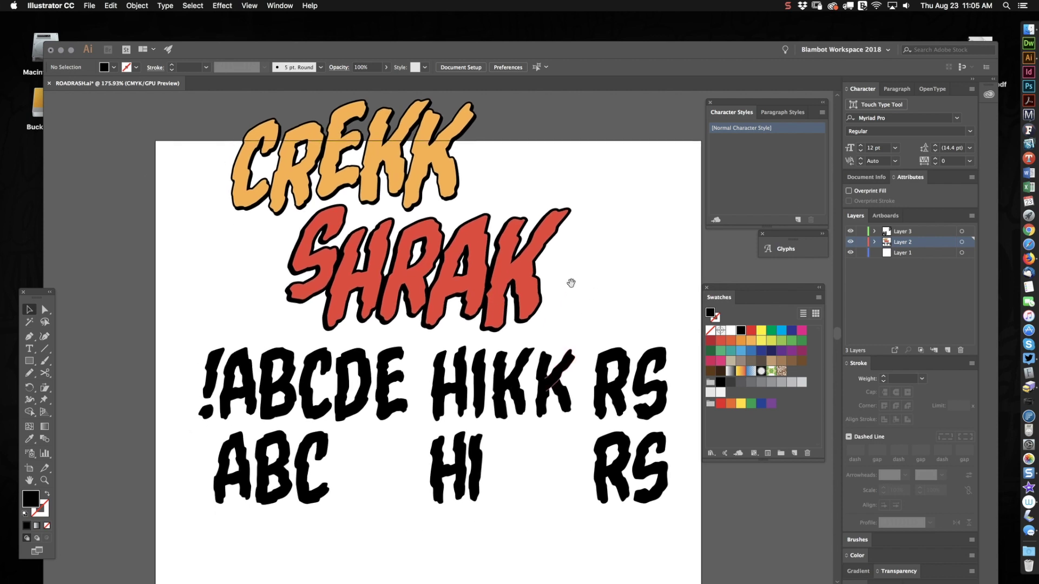
key("z")
scroll(538, 457, "up", 5)
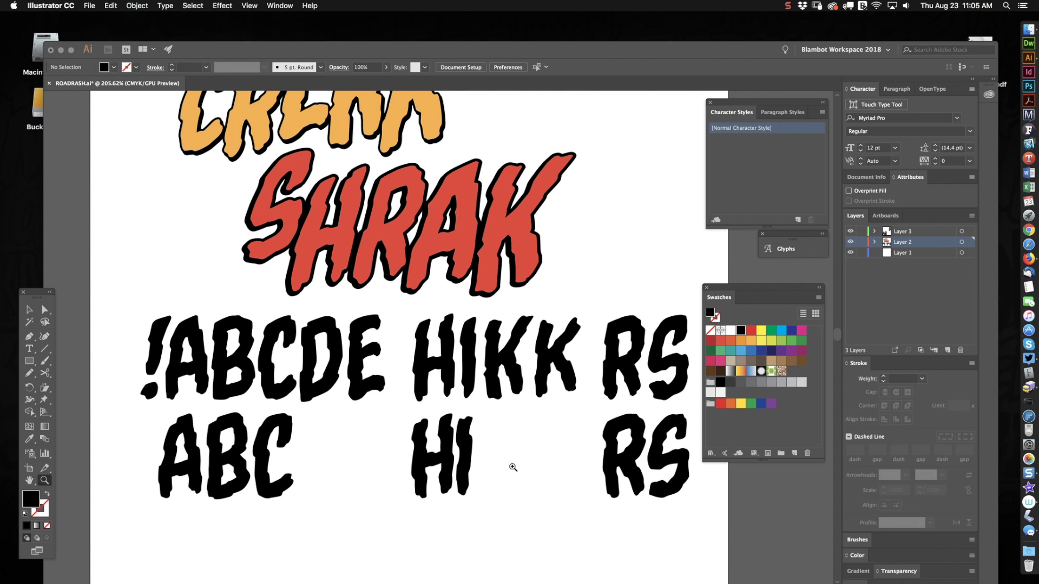
left_click(30, 310)
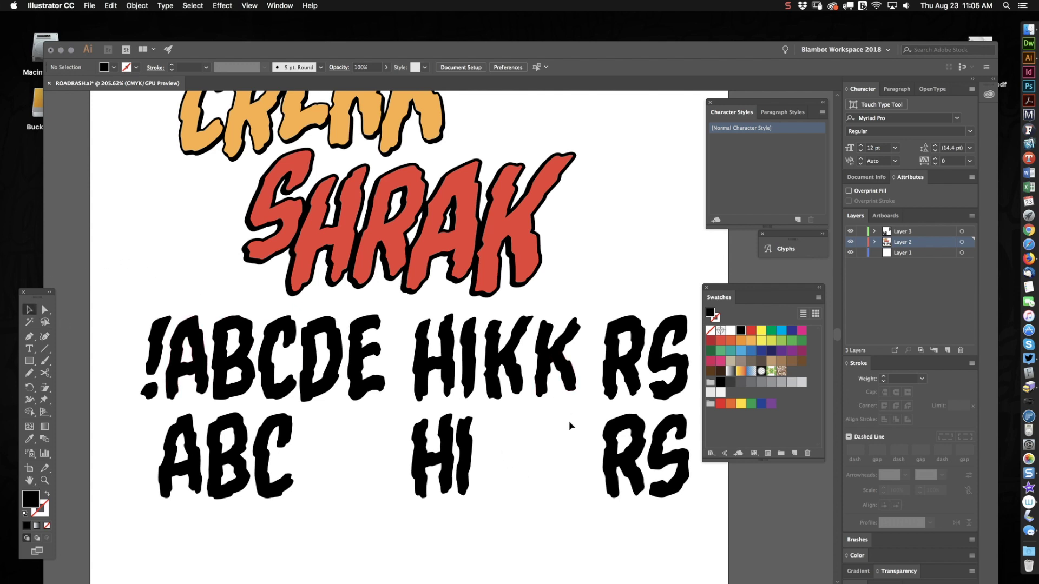